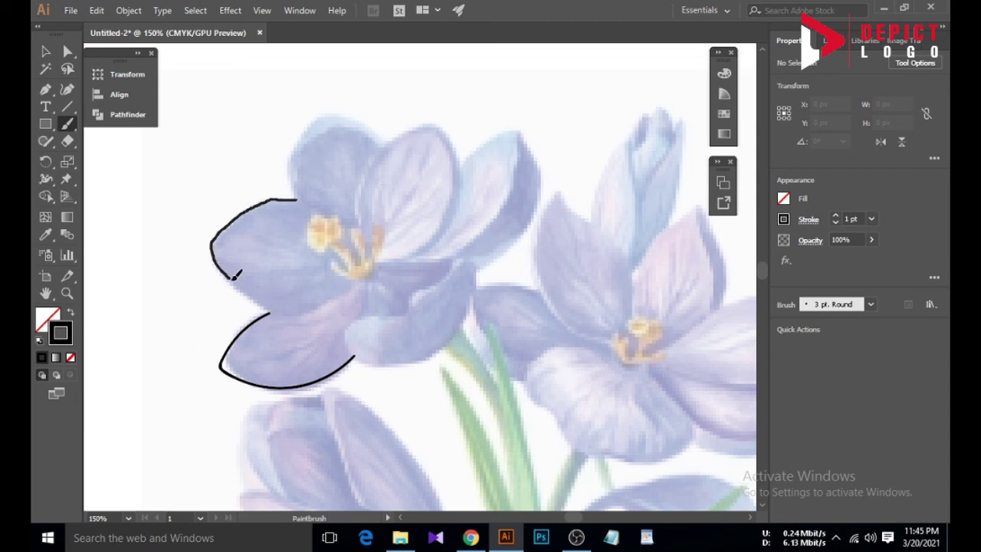
Trace the outer outline of the upper-left flower's top and right-hand petals with the Paintbrush, including the top petal's inner rim
scroll(302, 241, up, 4)
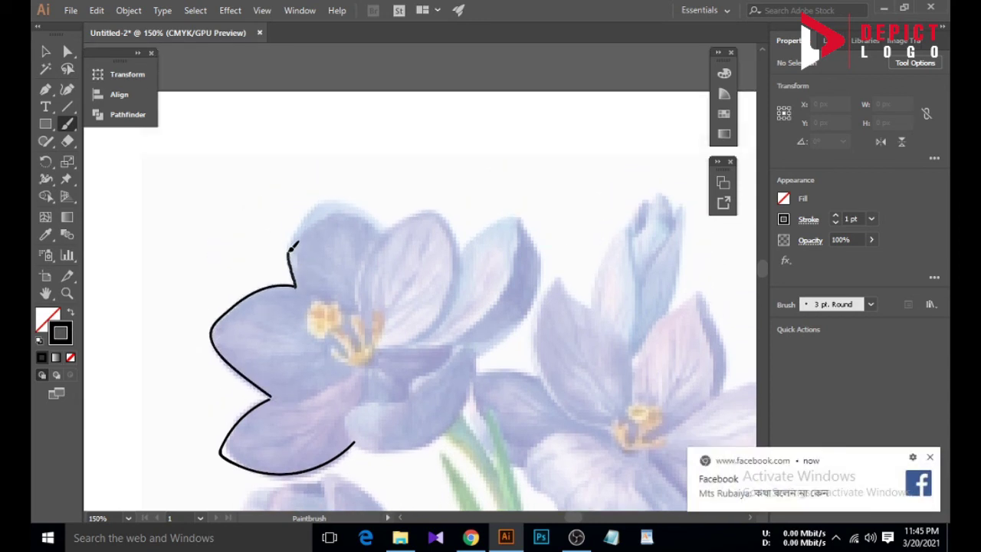
mouse_move(305, 218)
mouse_down()
mouse_move(362, 199)
mouse_move(390, 227)
mouse_up()
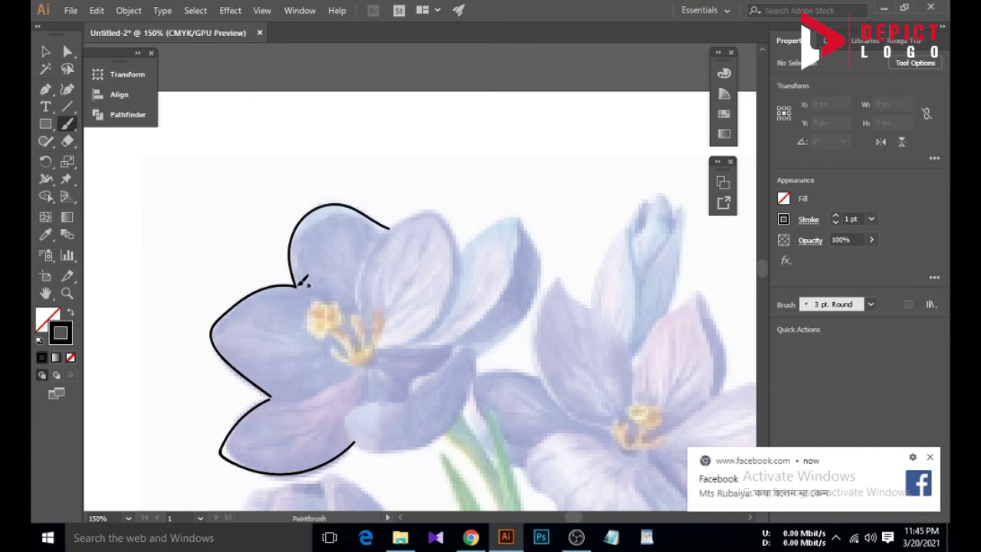
mouse_move(302, 271)
mouse_down()
mouse_move(296, 244)
mouse_move(313, 221)
mouse_move(364, 211)
mouse_move(387, 224)
mouse_up()
scroll(387, 225, down, 1)
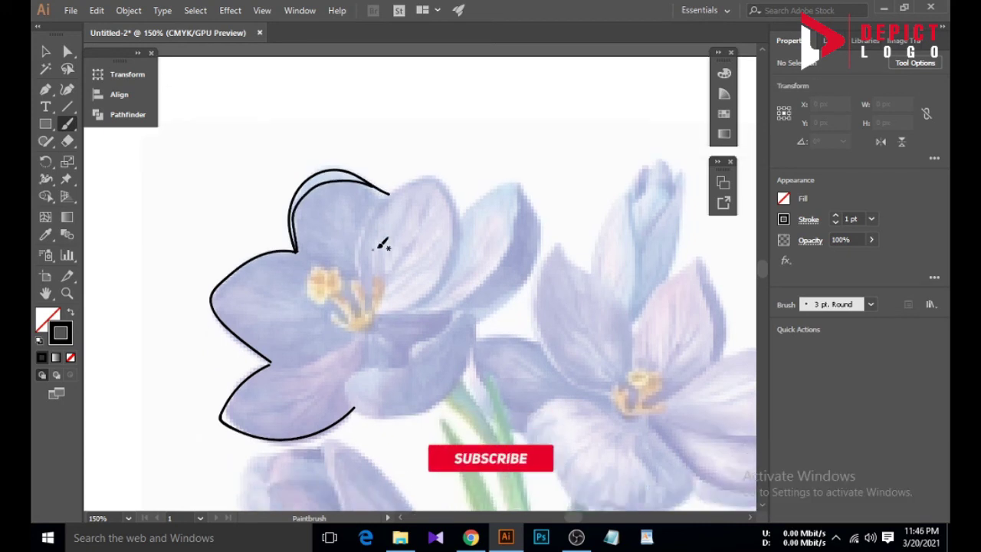
mouse_move(394, 192)
mouse_down()
mouse_move(444, 178)
mouse_move(464, 214)
mouse_move(506, 183)
mouse_move(525, 189)
mouse_move(540, 227)
mouse_move(535, 266)
mouse_move(475, 322)
mouse_up()
scroll(485, 260, down, 3)
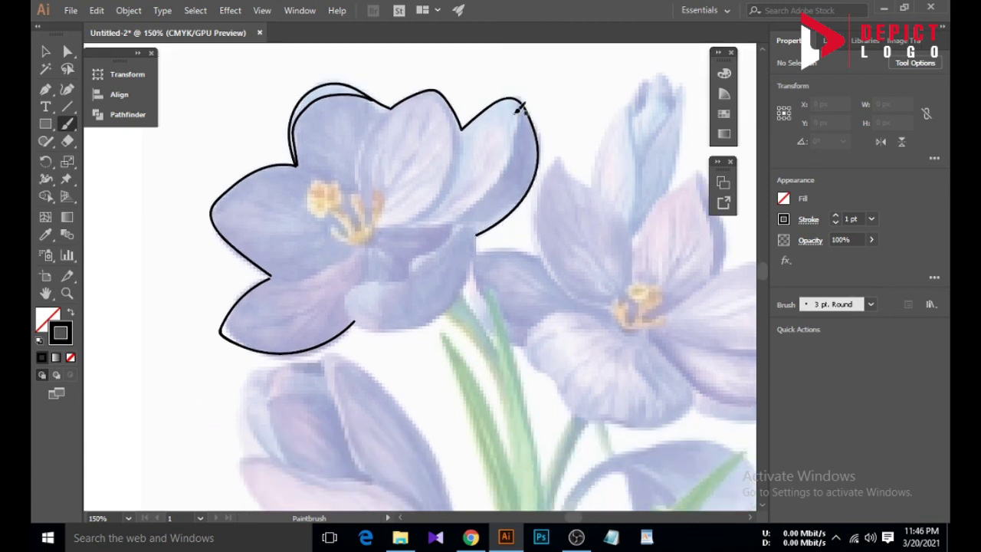
Trace the folds and inner edges of the upper-left flower's upright petal and far-right petal, running toward the flower's centre
mouse_move(521, 97)
mouse_down()
mouse_move(513, 152)
mouse_move(482, 198)
mouse_move(443, 224)
mouse_move(373, 227)
mouse_up()
scroll(453, 138, down, 1)
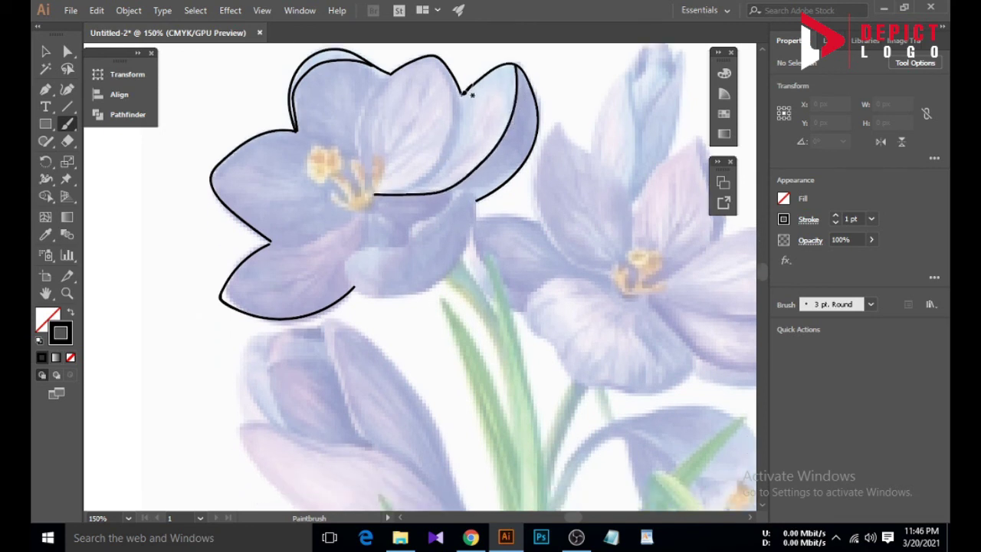
mouse_move(462, 110)
mouse_down()
mouse_move(444, 157)
mouse_move(421, 180)
mouse_move(374, 191)
mouse_up()
scroll(379, 187, up, 1)
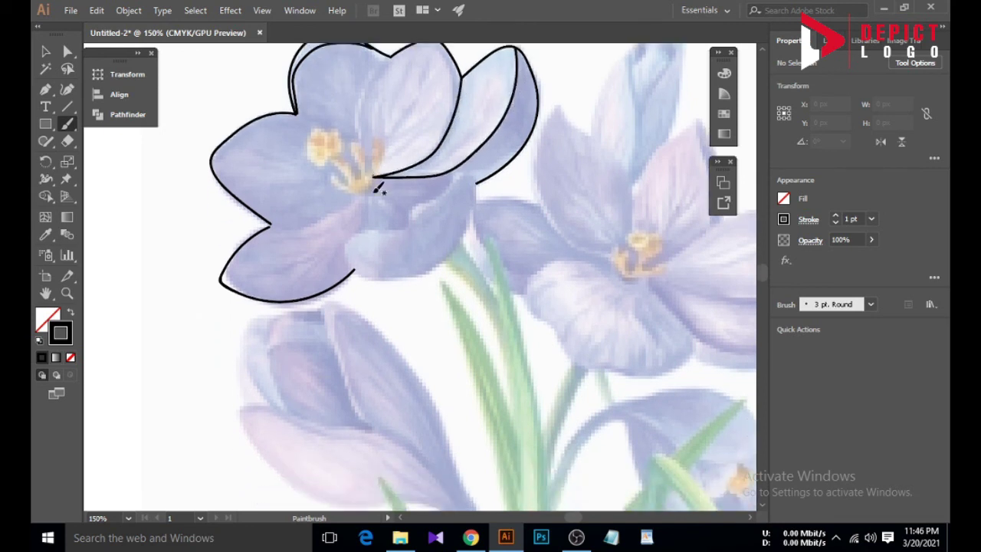
mouse_move(436, 74)
mouse_down()
mouse_move(447, 141)
mouse_move(445, 98)
mouse_move(434, 192)
mouse_move(469, 214)
mouse_move(454, 244)
mouse_up()
key(ctrl+z)
scroll(425, 190, down, 1)
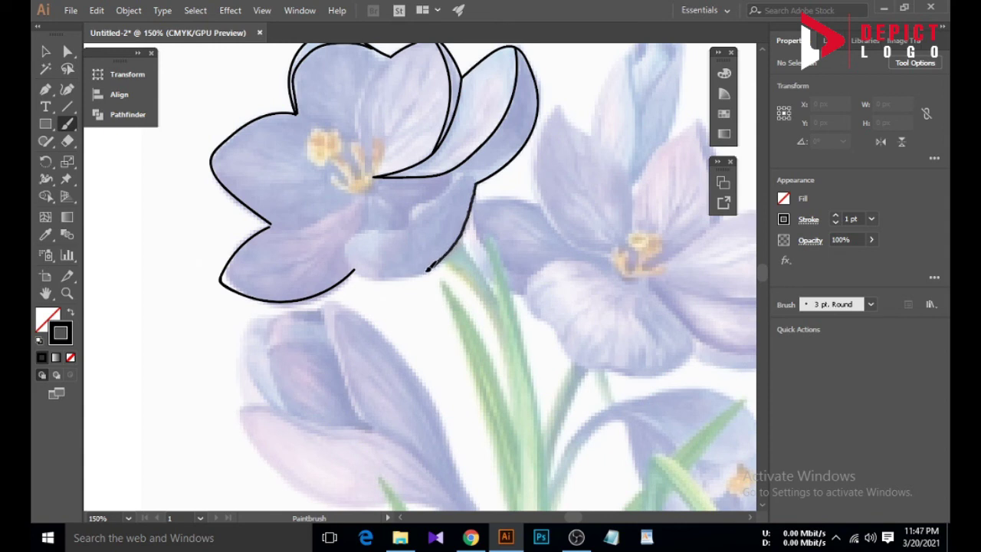
Close the outline of the upper-left flower's lower-right petal and trace the wavy rim of its fold
drag(359, 276, 352, 269)
scroll(360, 269, down, 1)
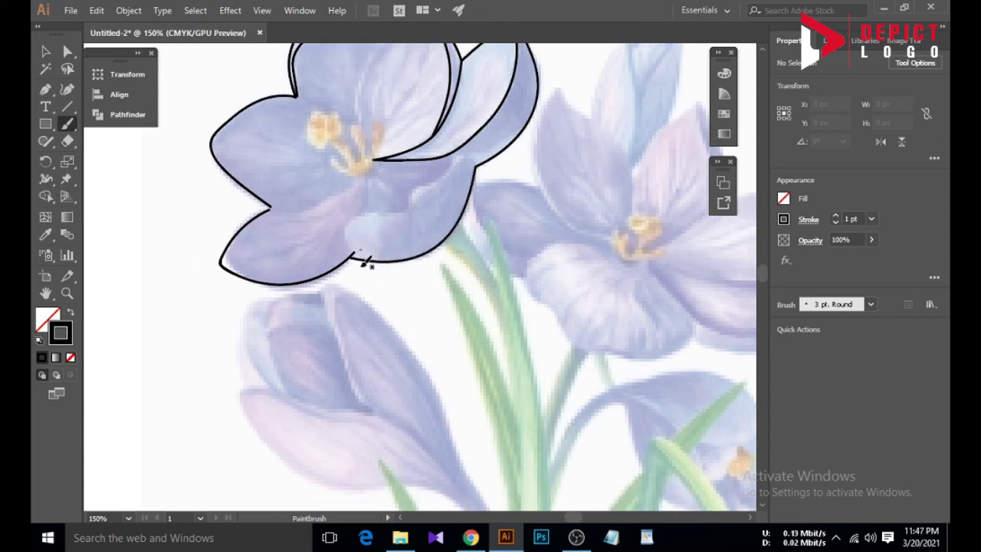
scroll(360, 268, up, 1)
mouse_move(452, 173)
mouse_down()
mouse_move(407, 225)
mouse_move(354, 240)
mouse_move(353, 272)
mouse_move(271, 260)
mouse_move(361, 230)
mouse_up()
scroll(280, 269, up, 2)
Trace the left edge of the upper-left flower's upright petal down toward the stamens
scroll(359, 230, up, 3)
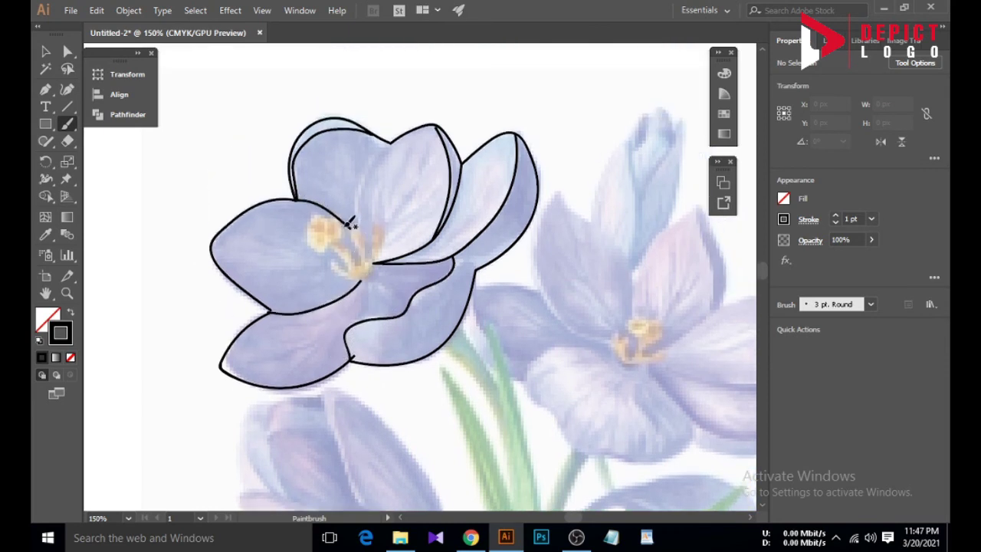
scroll(366, 192, up, 1)
mouse_move(383, 167)
mouse_down()
mouse_move(367, 192)
mouse_move(360, 247)
mouse_up()
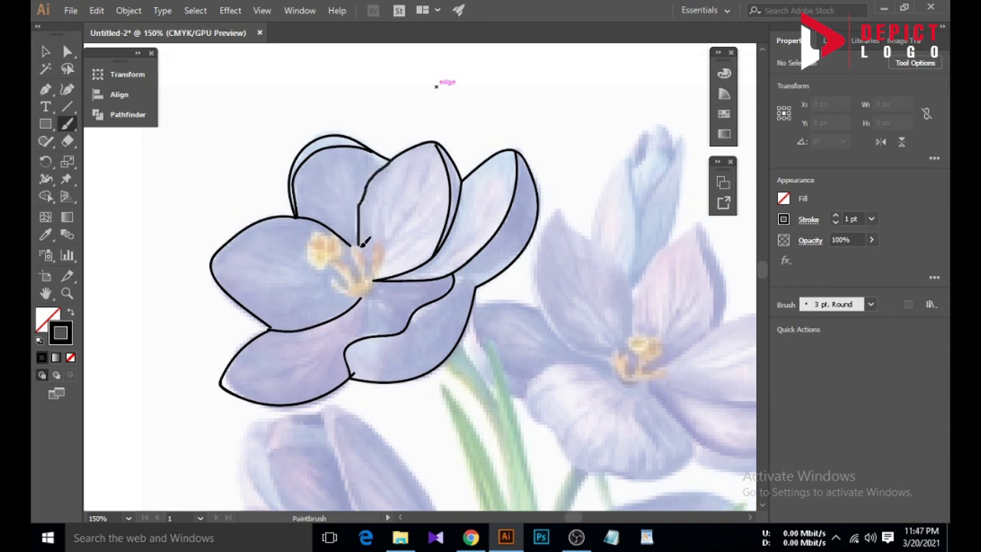
scroll(361, 245, down, 1)
scroll(384, 229, down, 1)
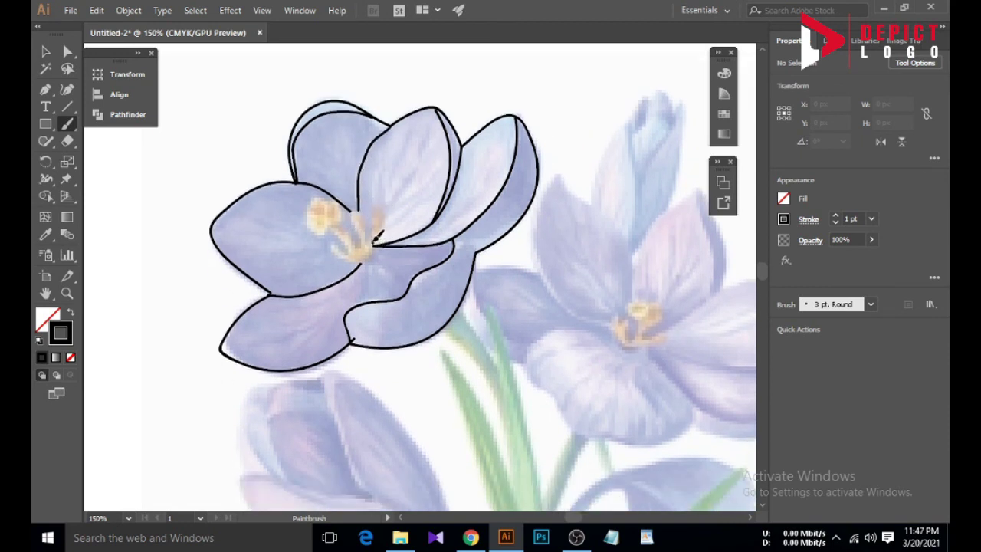
Outline the stamens and their base in the upper-left flower, and trace the dividing edge between its two lower petals
mouse_move(378, 208)
mouse_down()
mouse_move(374, 246)
mouse_move(360, 231)
mouse_up()
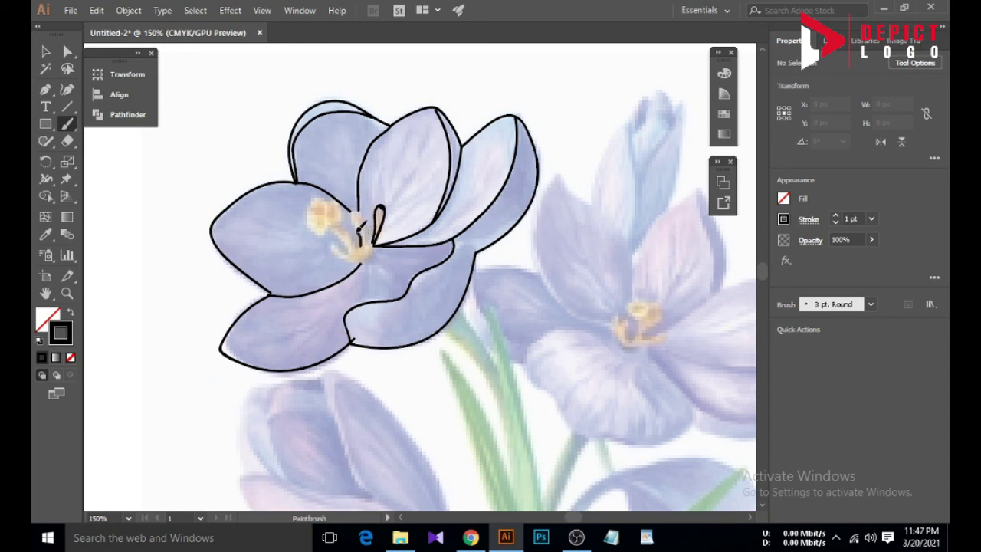
scroll(371, 244, down, 1)
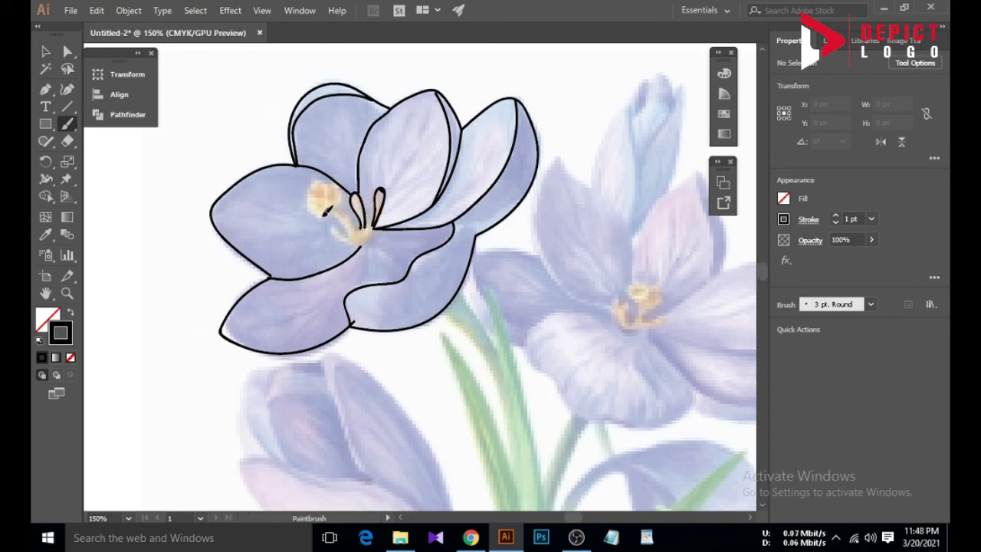
mouse_move(325, 212)
mouse_down()
mouse_move(320, 177)
mouse_move(342, 177)
mouse_move(360, 224)
mouse_move(353, 232)
mouse_move(328, 211)
mouse_up()
scroll(339, 231, down, 1)
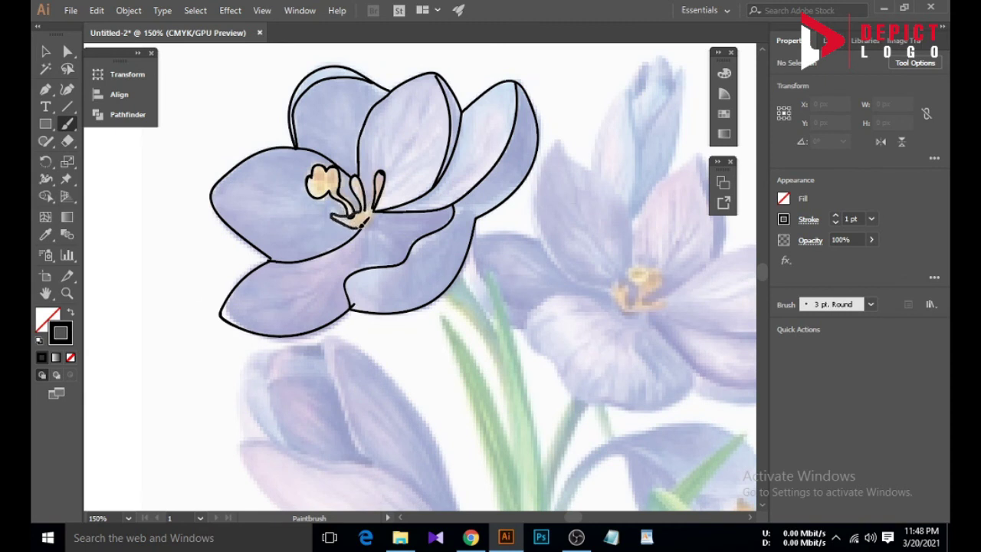
drag(376, 210, 377, 207)
scroll(360, 212, down, 2)
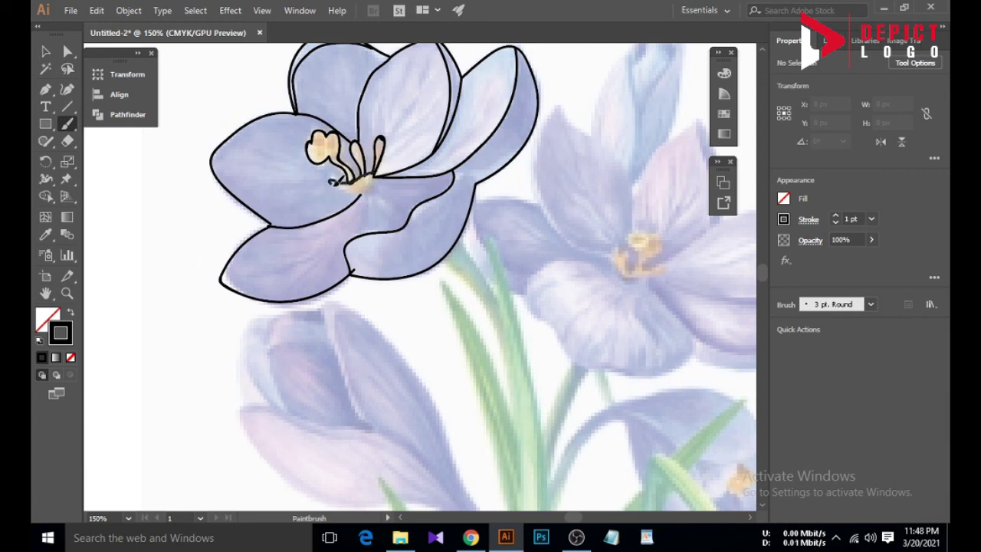
mouse_move(329, 182)
mouse_down()
mouse_move(359, 189)
mouse_move(381, 174)
mouse_up()
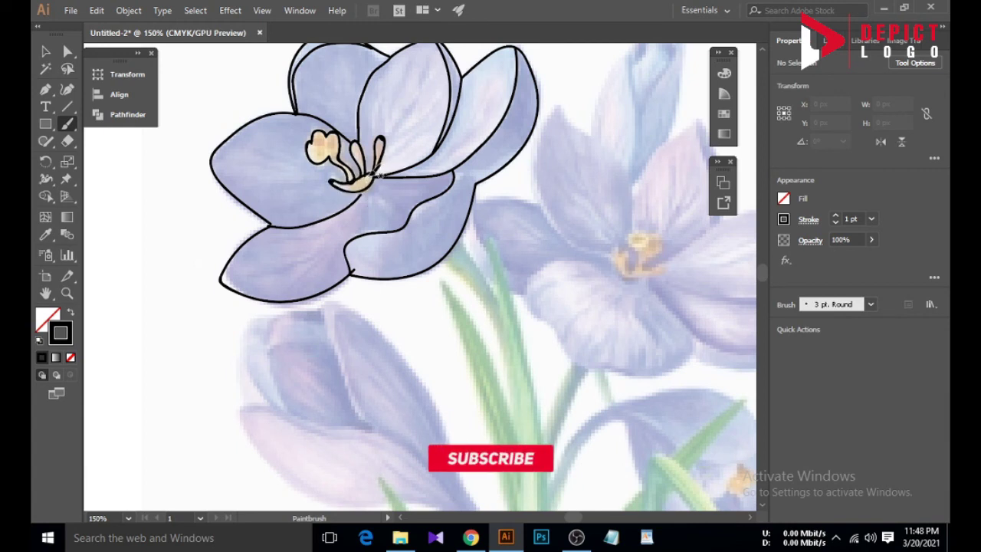
drag(363, 195, 349, 243)
scroll(354, 244, down, 1)
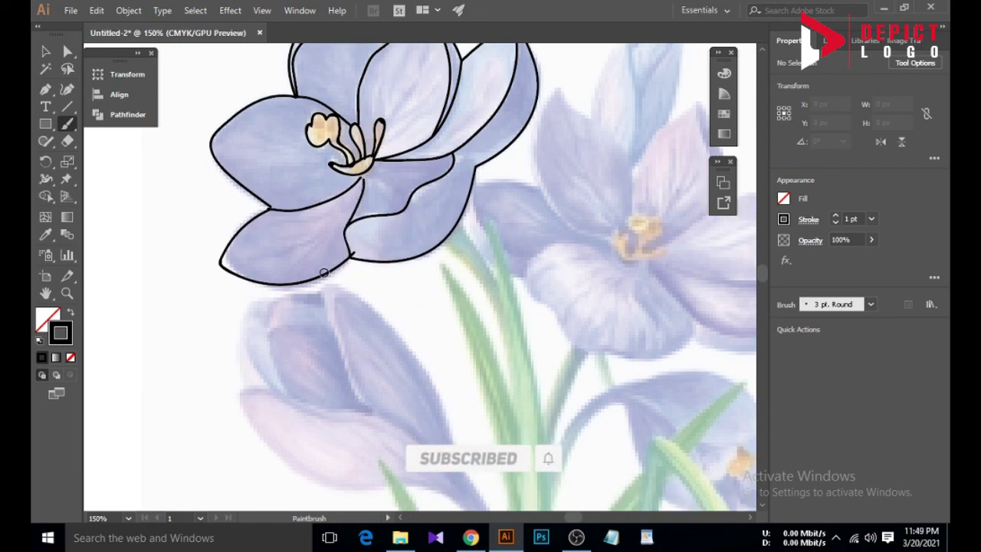
Trace the outer outline of the right-hand flower around its bottom, right and upper petals
scroll(323, 272, down, 2)
scroll(432, 195, up, 1)
scroll(429, 222, up, 2)
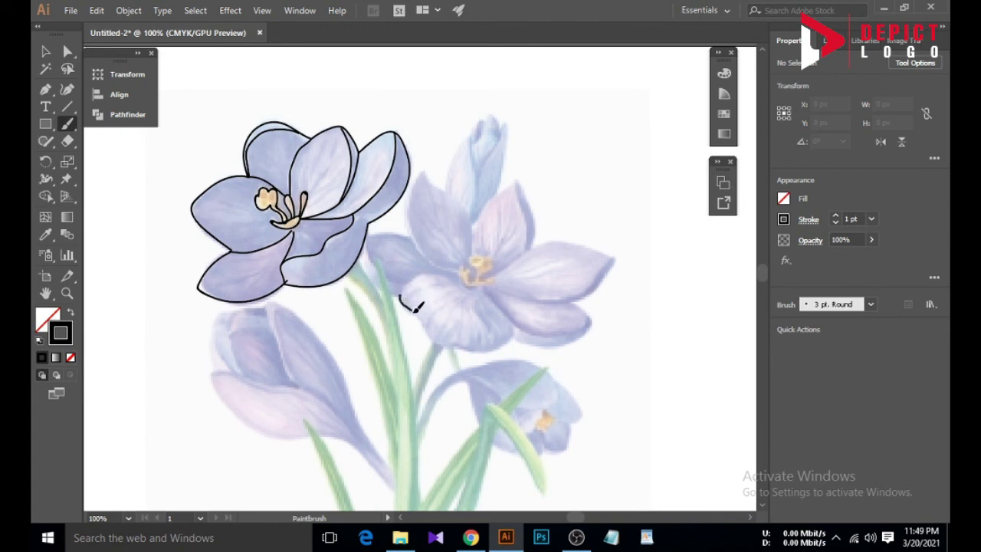
mouse_move(414, 308)
mouse_down()
mouse_move(446, 344)
mouse_move(484, 351)
mouse_move(516, 335)
mouse_move(573, 344)
mouse_move(591, 327)
mouse_up()
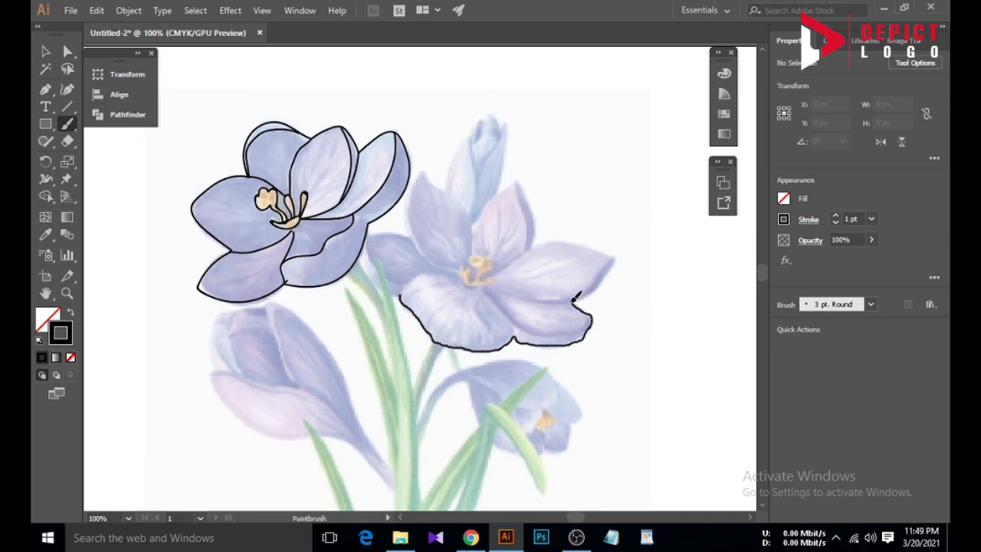
mouse_move(610, 251)
mouse_down()
mouse_move(563, 236)
mouse_move(529, 245)
mouse_up()
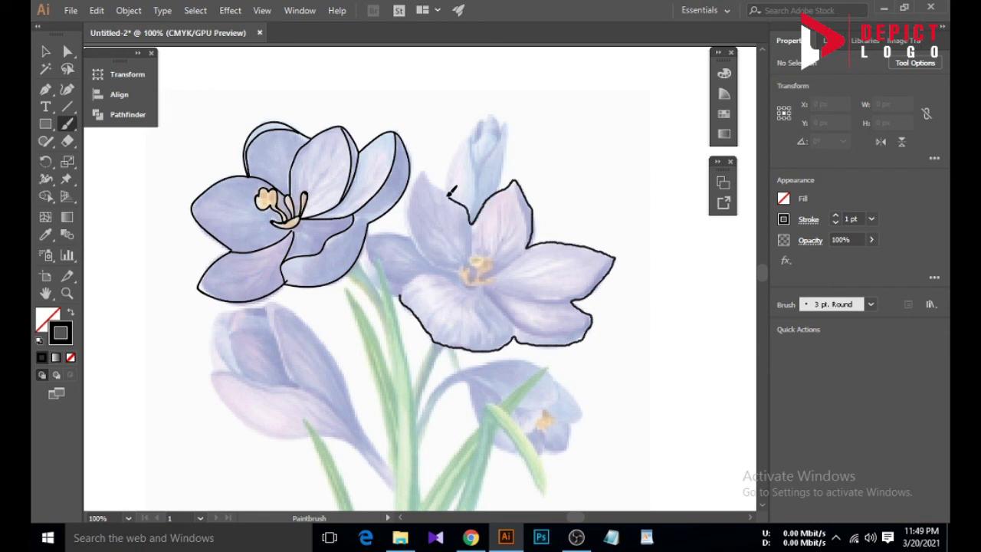
mouse_move(417, 177)
mouse_down()
mouse_move(404, 213)
mouse_move(421, 242)
mouse_up()
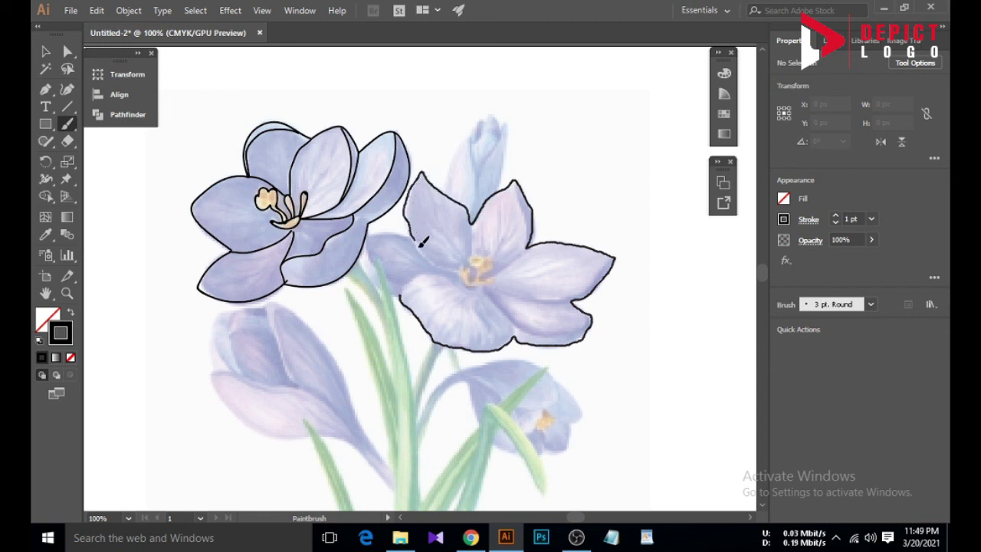
Trace the upper-left petal's edge into the right-hand flower's centre and outline the small petal beneath it
drag(465, 273, 466, 273)
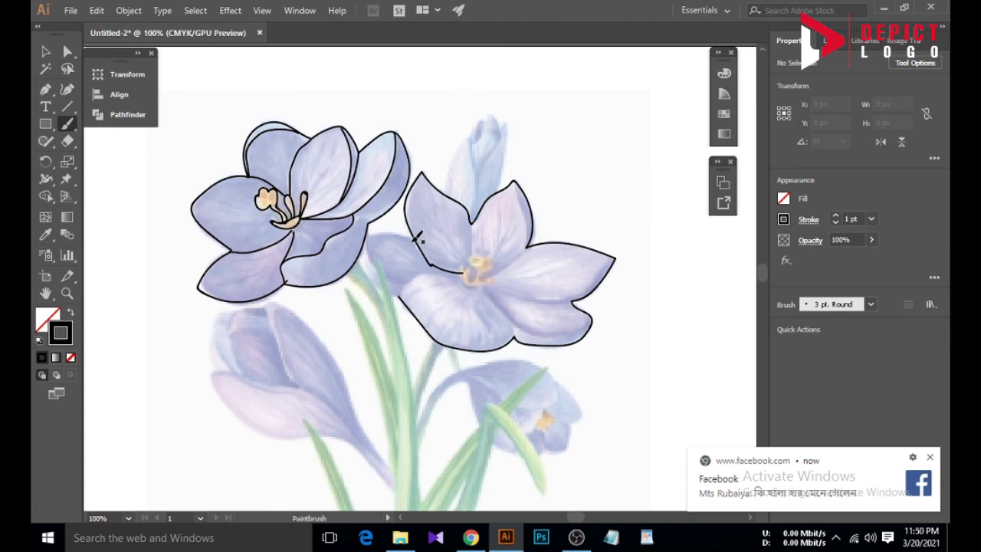
drag(415, 240, 405, 237)
drag(387, 290, 405, 297)
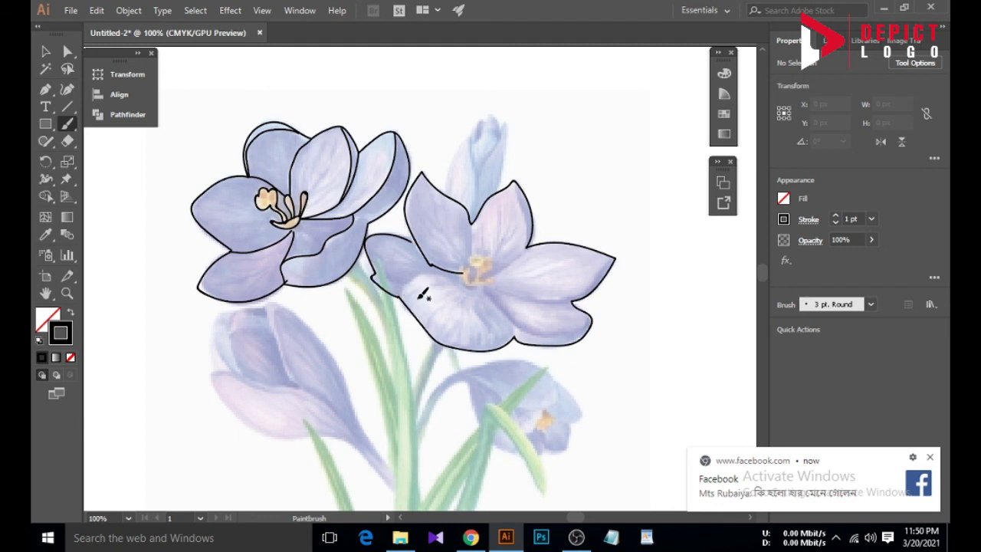
Trace the inner edges of the right-hand flower's front and right petals, the lower-right petal's fold, and the stamens
scroll(422, 295, down, 1)
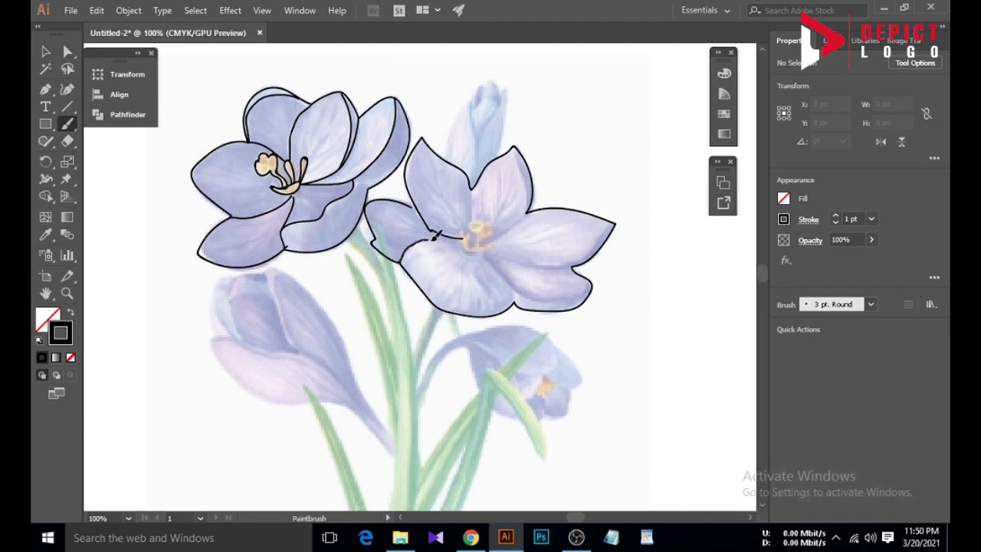
drag(458, 242, 505, 277)
drag(595, 277, 583, 270)
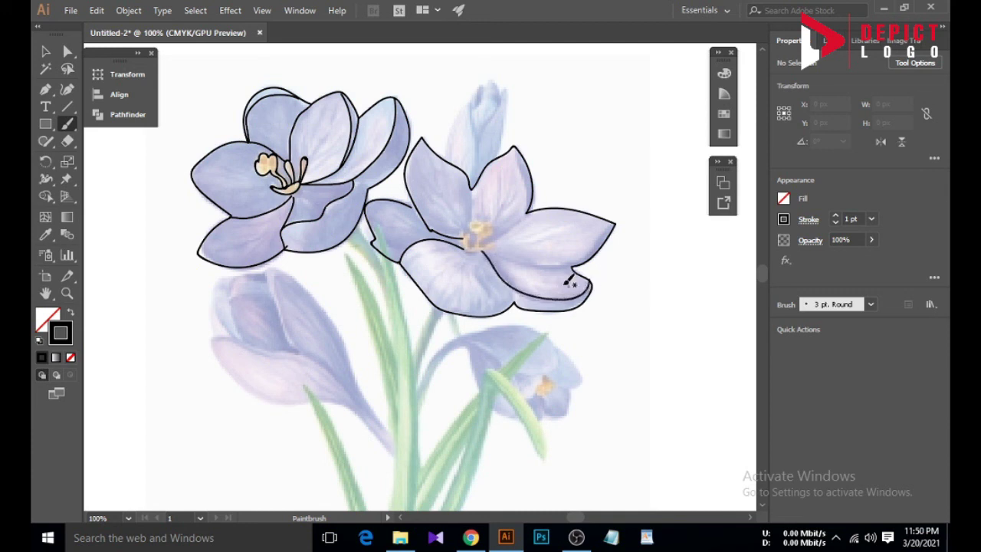
drag(487, 249, 575, 266)
mouse_move(528, 213)
mouse_down()
mouse_move(492, 243)
mouse_move(471, 223)
mouse_move(471, 285)
mouse_move(494, 277)
mouse_move(485, 275)
mouse_move(499, 256)
mouse_move(486, 249)
mouse_move(480, 276)
mouse_up()
scroll(490, 241, up, 1)
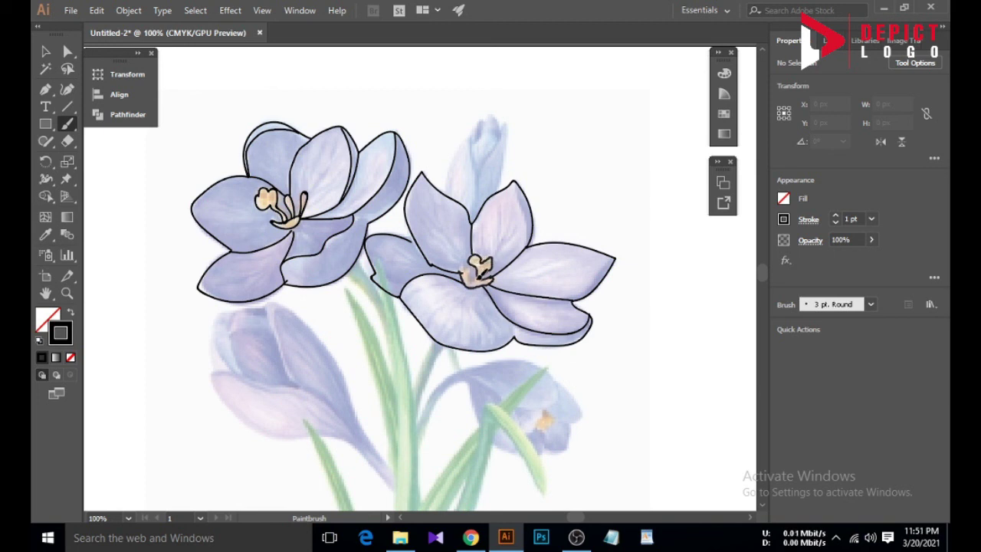
scroll(441, 280, down, 3)
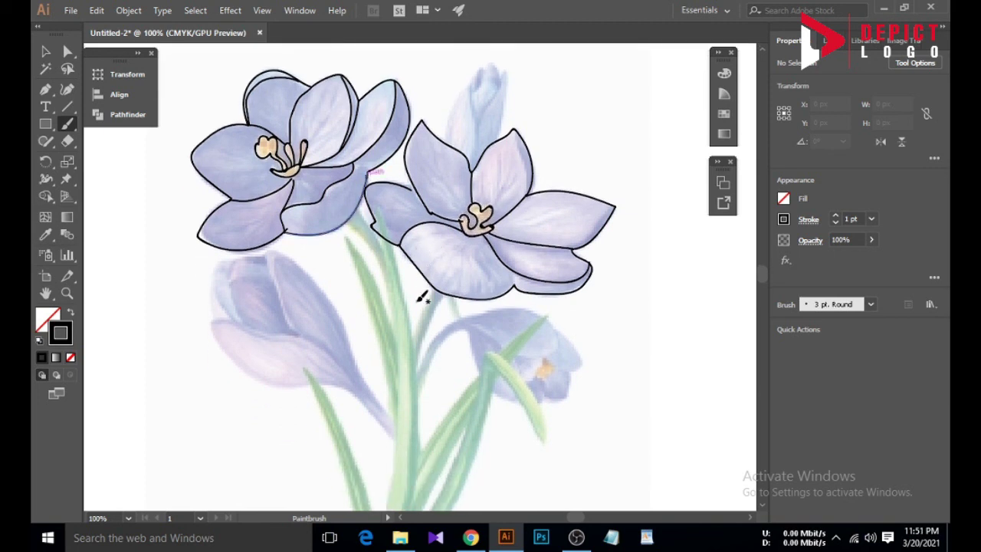
Outline the closed bud behind the right-hand flower and trace its overlapping inner petals
scroll(431, 276, up, 3)
scroll(454, 242, up, 3)
drag(449, 228, 463, 193)
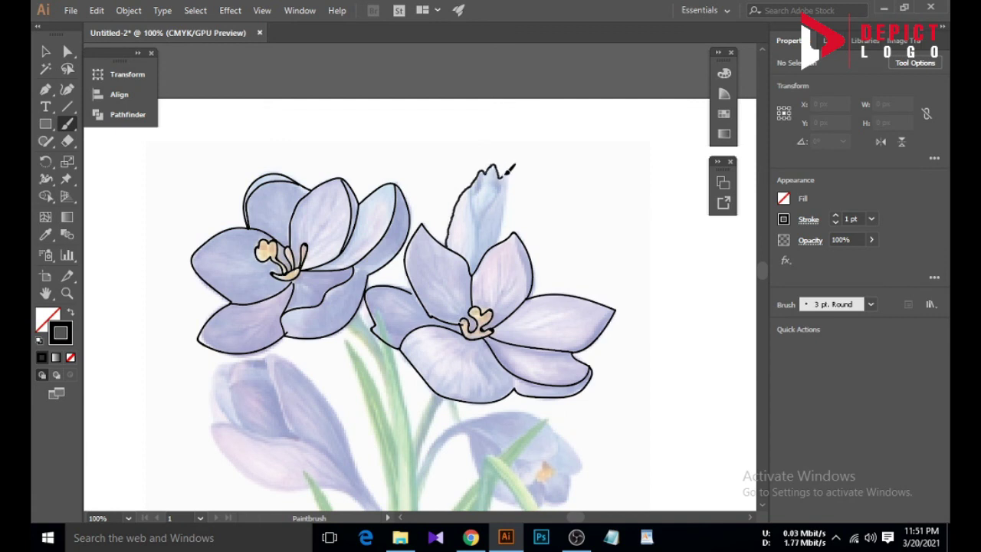
drag(509, 171, 496, 248)
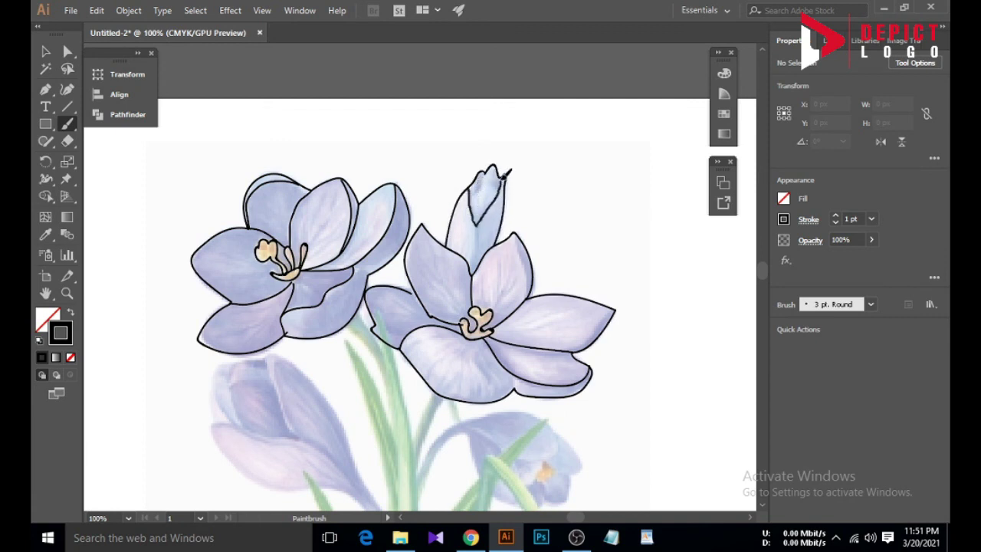
mouse_move(503, 179)
mouse_down()
mouse_move(477, 189)
mouse_move(503, 189)
mouse_up()
scroll(491, 185, down, 3)
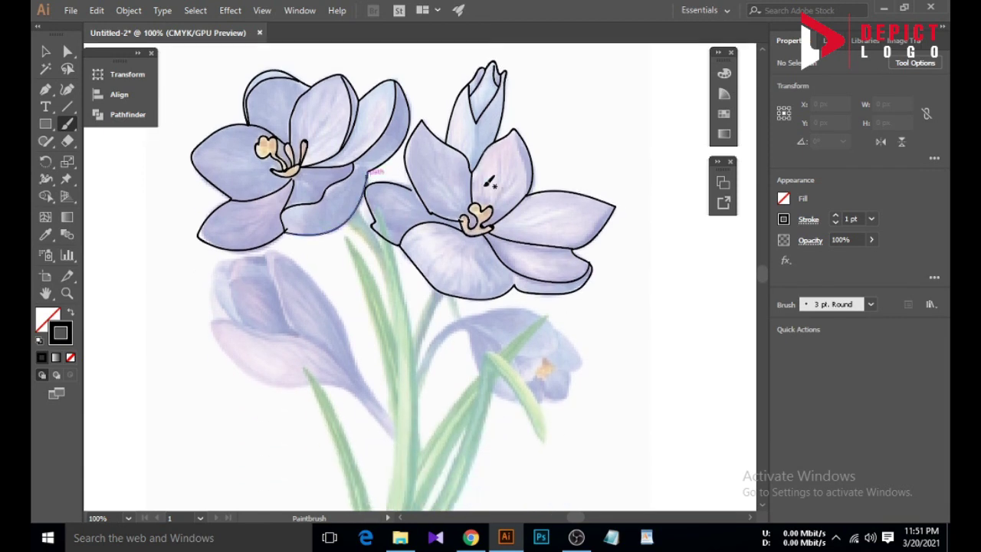
Trace the lower-left bud's outline down to its narrow stem, and the inner edge of its long right petal
scroll(437, 224, down, 4)
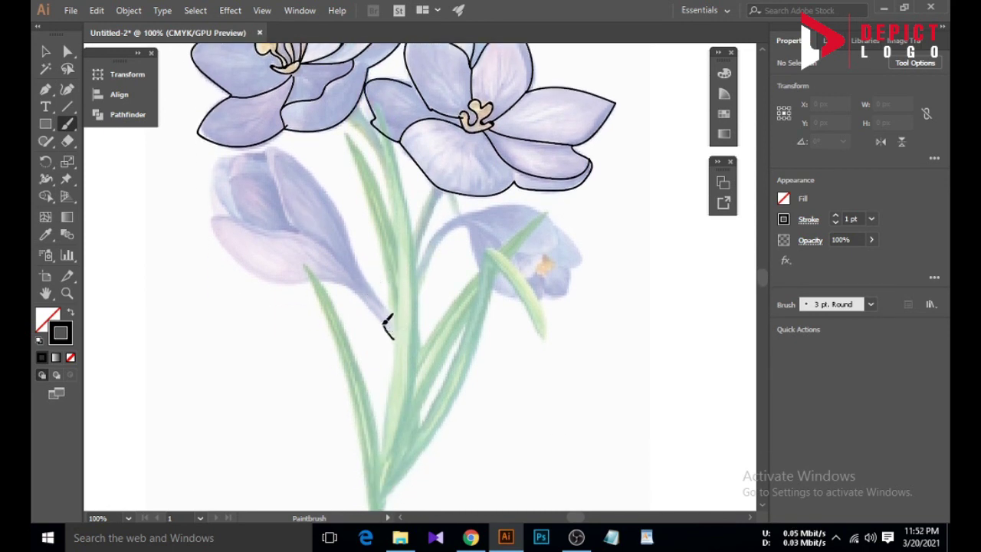
mouse_move(361, 300)
mouse_down()
mouse_move(323, 278)
mouse_move(240, 261)
mouse_move(218, 240)
mouse_move(212, 218)
mouse_move(233, 214)
mouse_move(218, 188)
mouse_move(230, 158)
mouse_move(281, 142)
mouse_move(309, 159)
mouse_move(369, 282)
mouse_move(404, 317)
mouse_up()
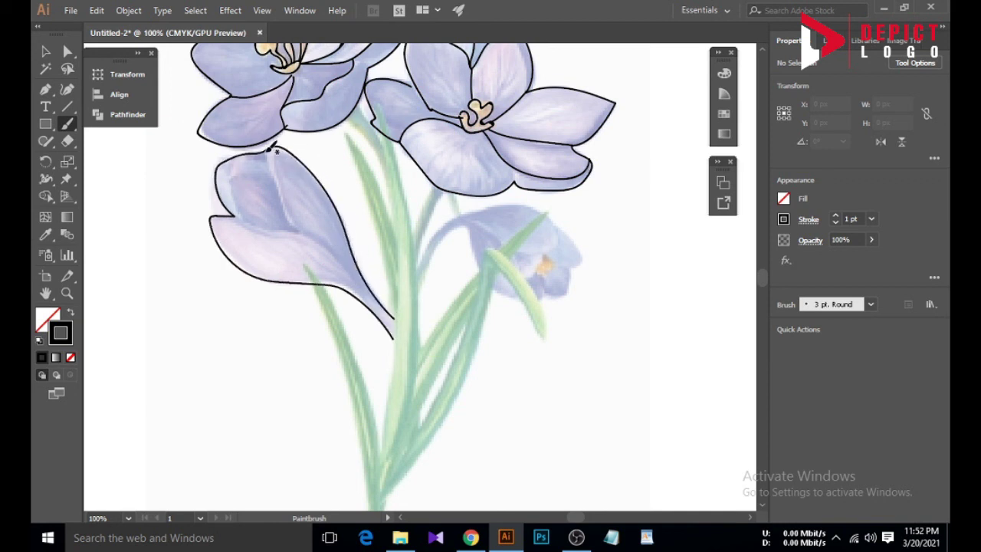
mouse_move(270, 154)
mouse_down()
mouse_move(297, 227)
mouse_move(392, 314)
mouse_up()
scroll(375, 290, down, 1)
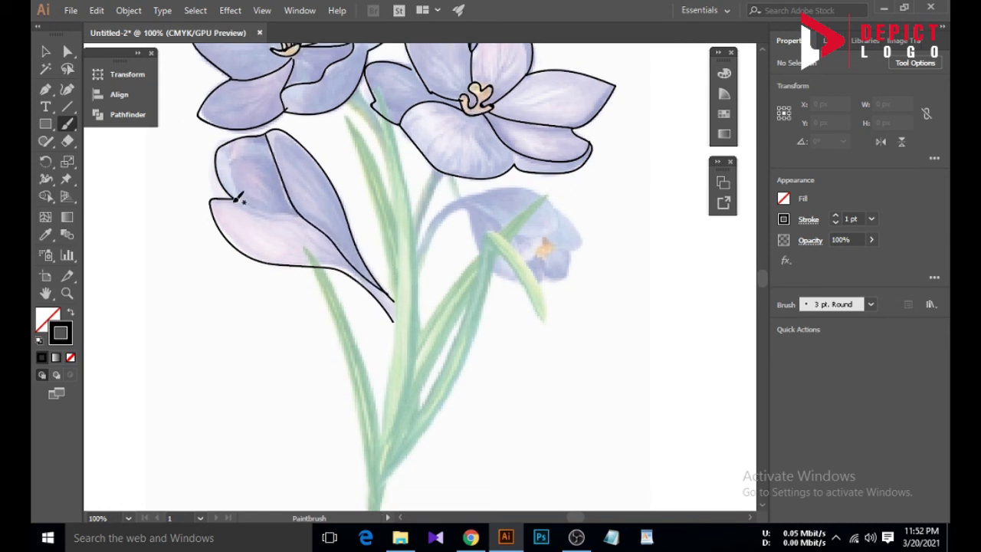
Trace the lower-left bud's inner petals, including the front petal's upper rim and the small overlapping folds
drag(235, 200, 310, 223)
mouse_move(229, 164)
mouse_down()
mouse_move(262, 211)
mouse_move(297, 217)
mouse_move(243, 158)
mouse_move(274, 164)
mouse_move(298, 216)
mouse_up()
drag(233, 139, 232, 164)
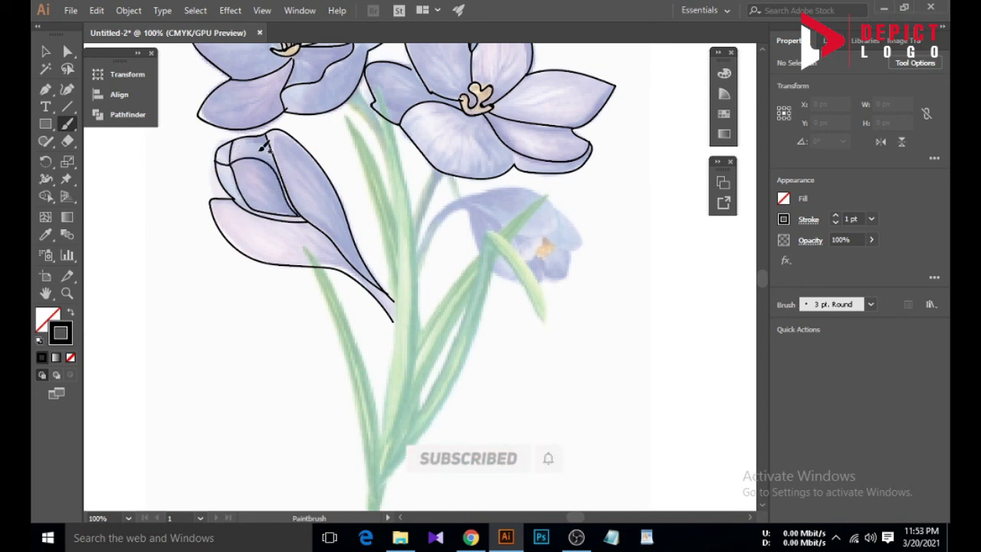
scroll(260, 200, down, 3)
scroll(414, 228, up, 1)
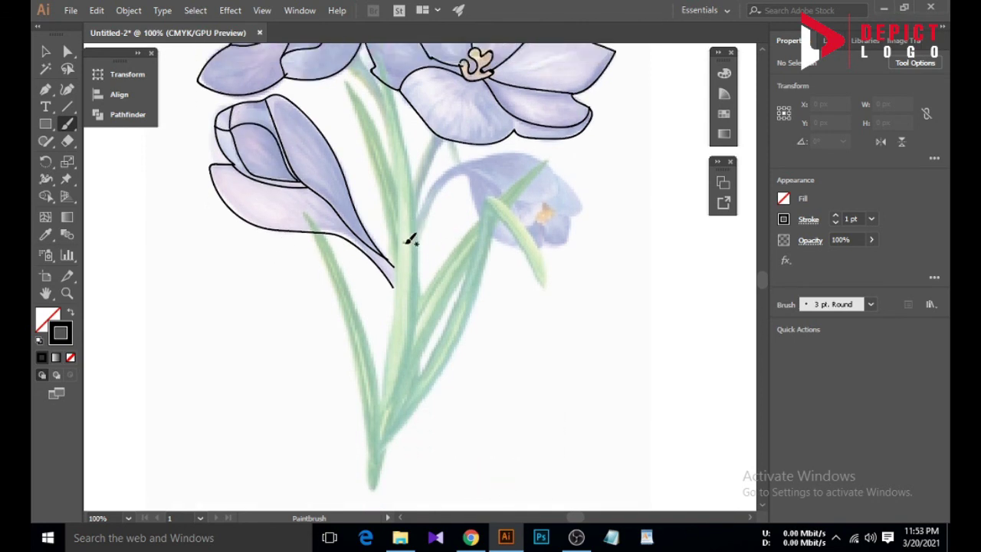
Trace the main stem's left edge from under the left-hand flower down to the stem's base
scroll(385, 276, down, 2)
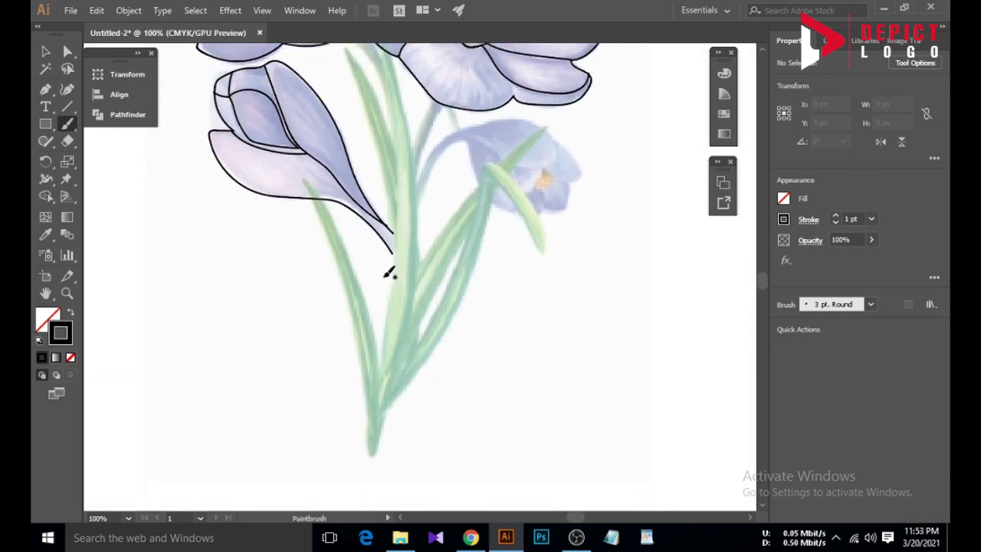
scroll(383, 268, up, 6)
scroll(351, 157, down, 3)
scroll(351, 162, up, 2)
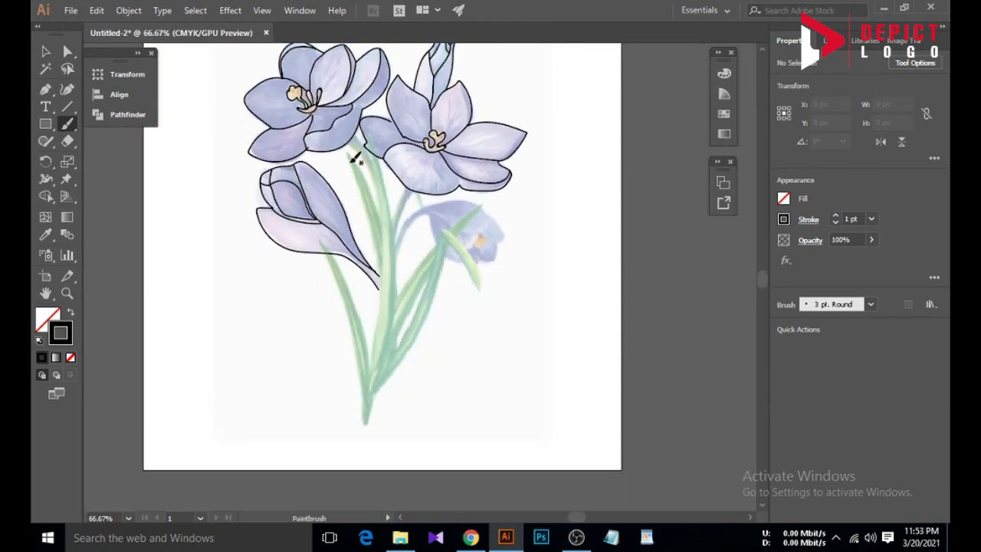
mouse_move(349, 138)
mouse_down()
mouse_move(374, 170)
mouse_move(385, 267)
mouse_move(370, 373)
mouse_up()
drag(364, 408, 363, 408)
scroll(364, 384, down, 2)
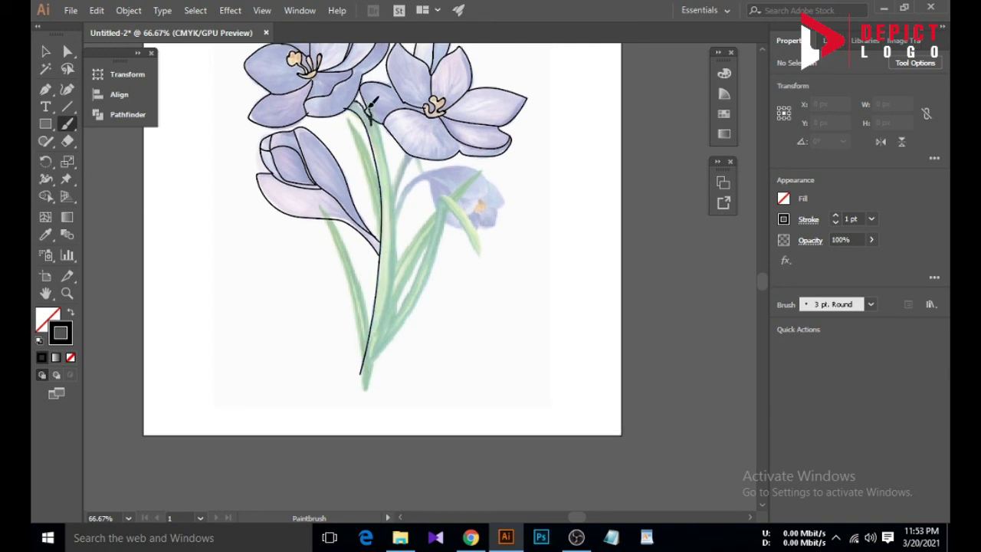
Trace the main stem's right edge down to its pointed tip, and outline the long leaf below the lower-left bud
mouse_move(375, 104)
mouse_down()
mouse_move(391, 242)
mouse_move(385, 328)
mouse_move(366, 391)
mouse_up()
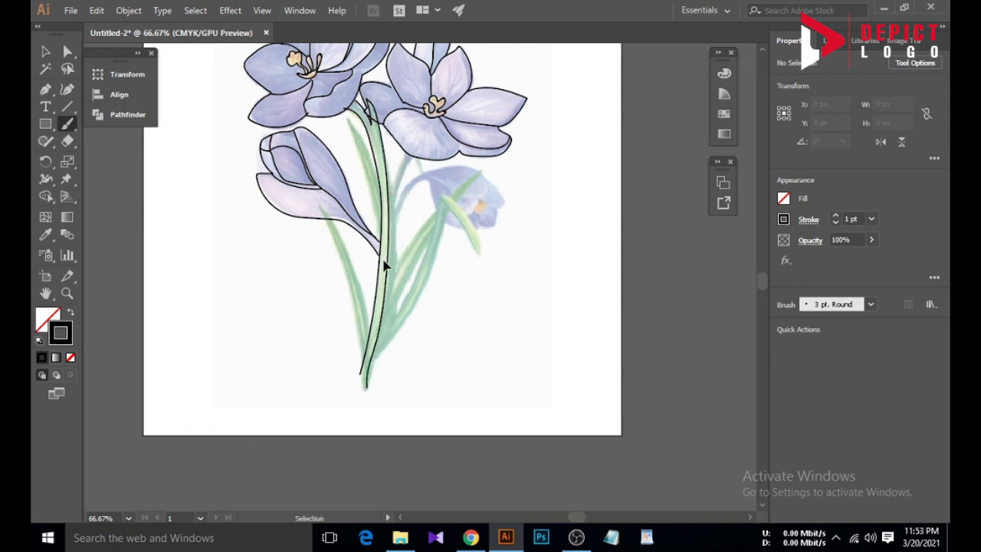
key(ctrl+z)
mouse_move(372, 104)
mouse_down()
mouse_move(393, 206)
mouse_move(391, 293)
mouse_move(371, 380)
mouse_move(361, 373)
mouse_move(361, 306)
mouse_move(328, 194)
mouse_up()
scroll(361, 360, down, 1)
drag(344, 226, 371, 322)
scroll(376, 321, up, 1)
scroll(398, 233, down, 1)
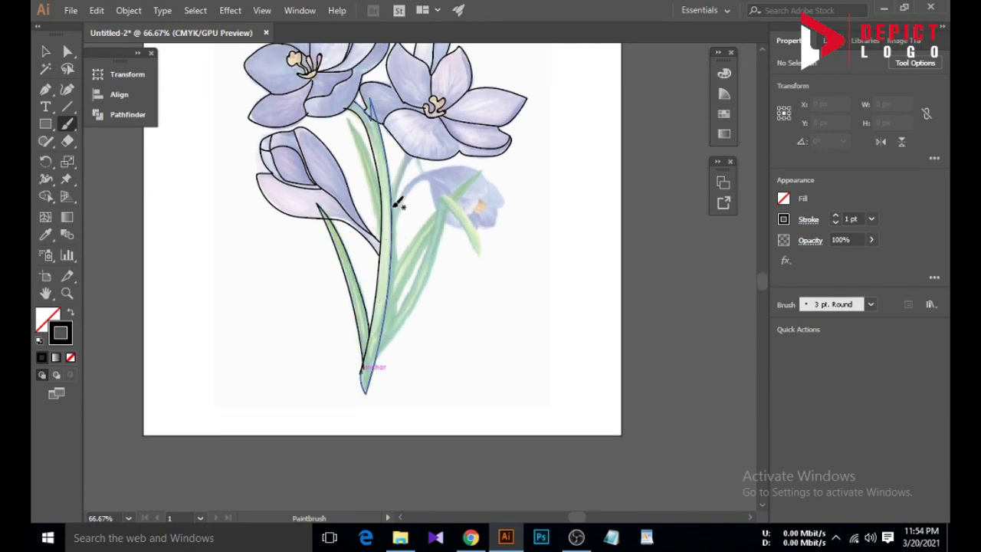
Trace the short stem under the right-hand flower and the narrow upper leaf along the main stem's left side
drag(415, 156, 392, 222)
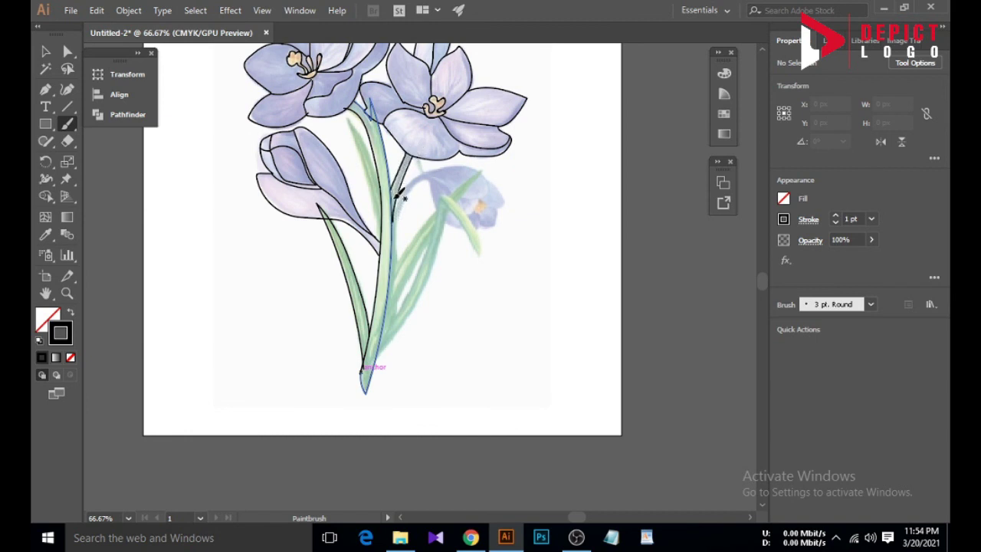
scroll(380, 214, down, 1)
drag(381, 221, 366, 170)
key(ctrl+z)
drag(382, 211, 373, 158)
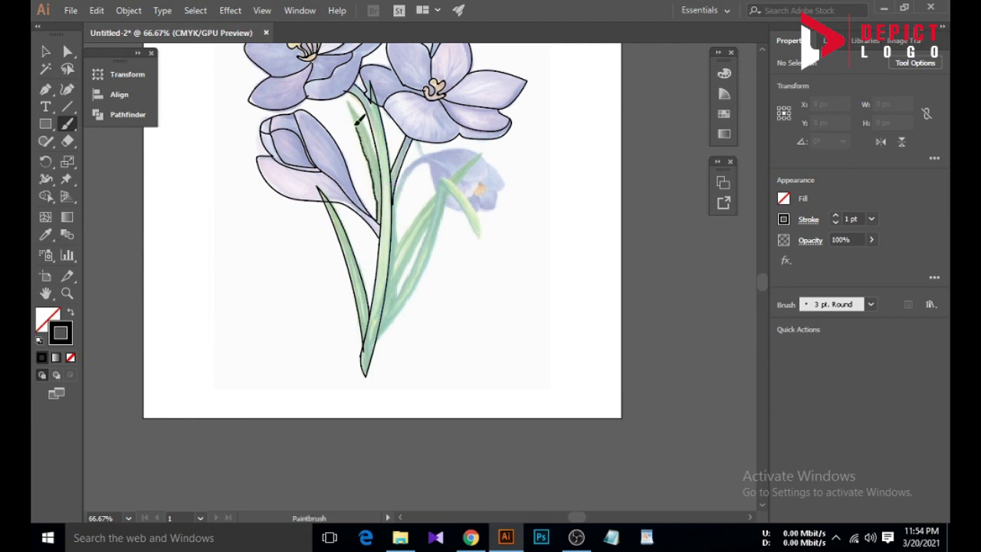
drag(359, 110, 377, 144)
Outline the long pointed leaf rising to the right of the main stem
mouse_move(383, 181)
mouse_down()
mouse_move(449, 145)
mouse_move(388, 272)
mouse_up()
scroll(384, 184, down, 1)
scroll(393, 268, down, 1)
scroll(384, 300, up, 8)
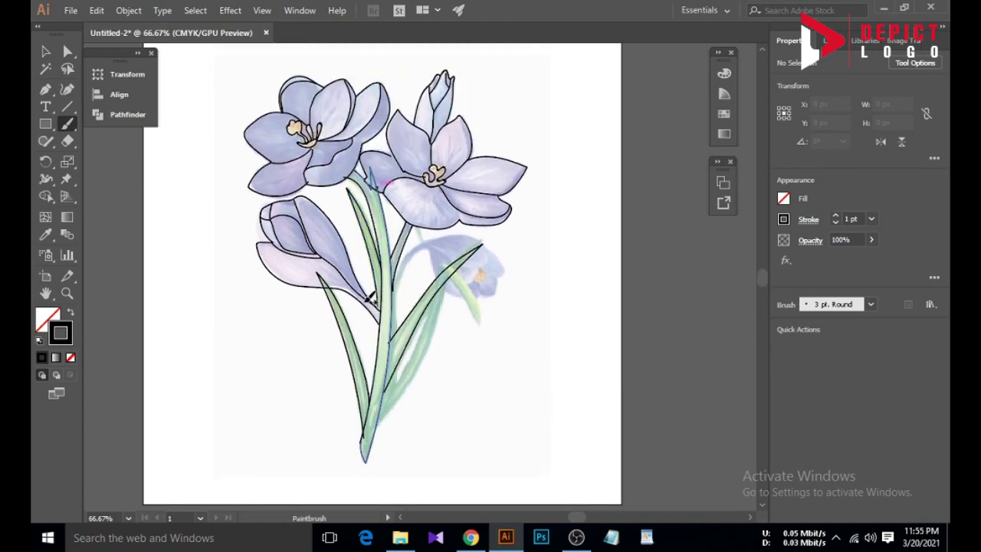
scroll(368, 302, down, 2)
Unlock the watercolor image and place a duplicate of the image and line art beside the artboard
click(48, 57)
key(ctrl+alt+2)
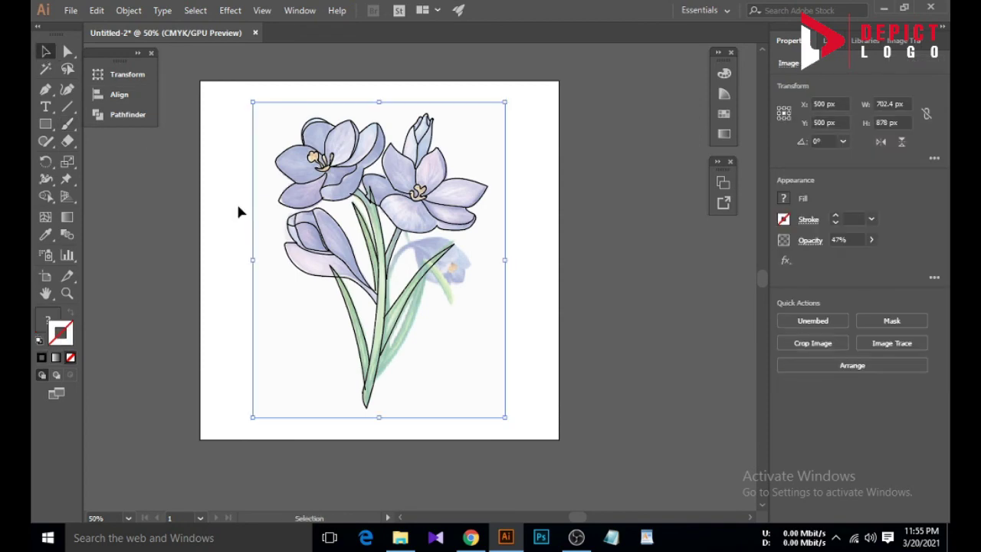
drag(236, 188, 395, 325)
click(225, 115)
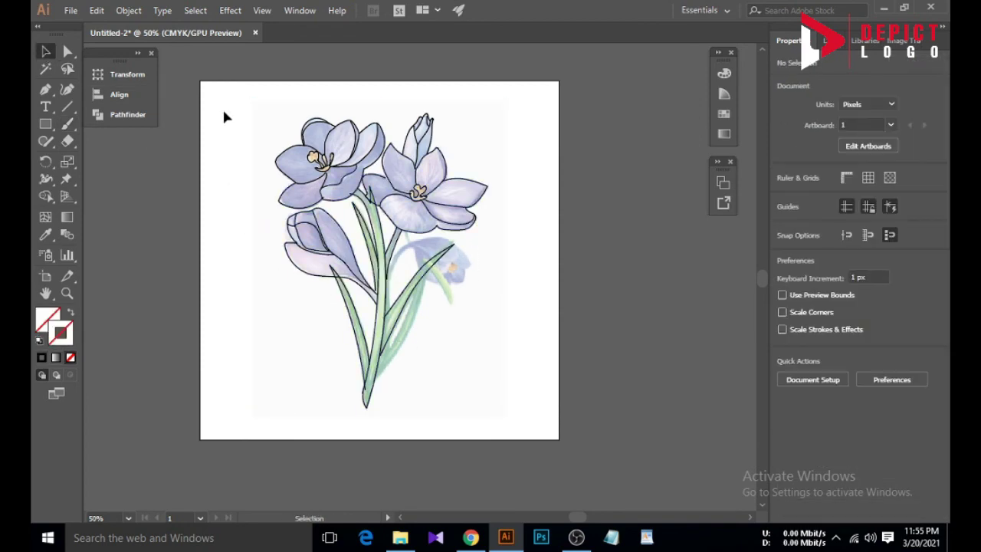
drag(224, 89, 532, 423)
drag(340, 258, 704, 286)
Delete the original watercolor image from the artboard, keeping the black line art
click(513, 306)
click(486, 316)
key(Delete)
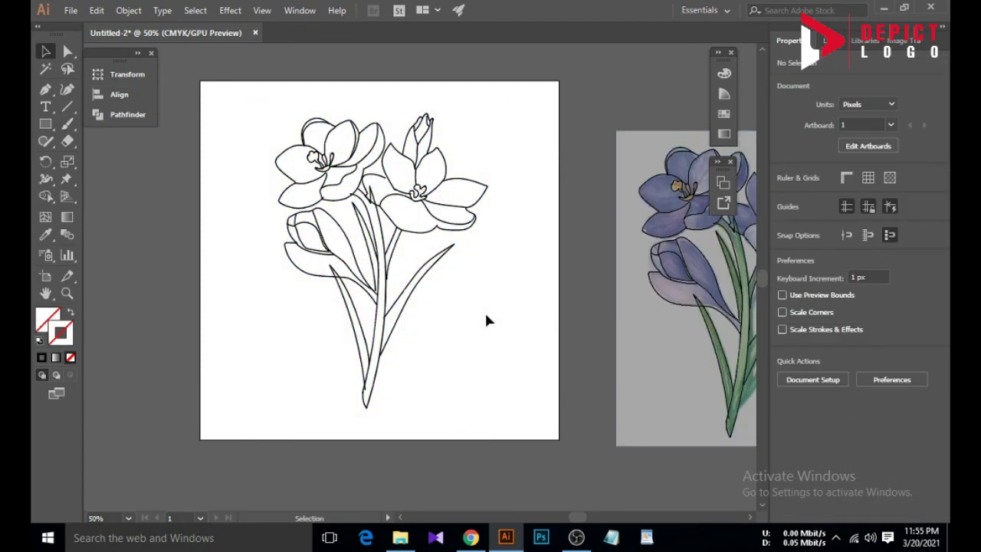
Adjust the anchors at the bottom of the left-hand flower's stamens so they sit on the curved base shape
scroll(372, 280, up, 3)
scroll(308, 184, up, 6)
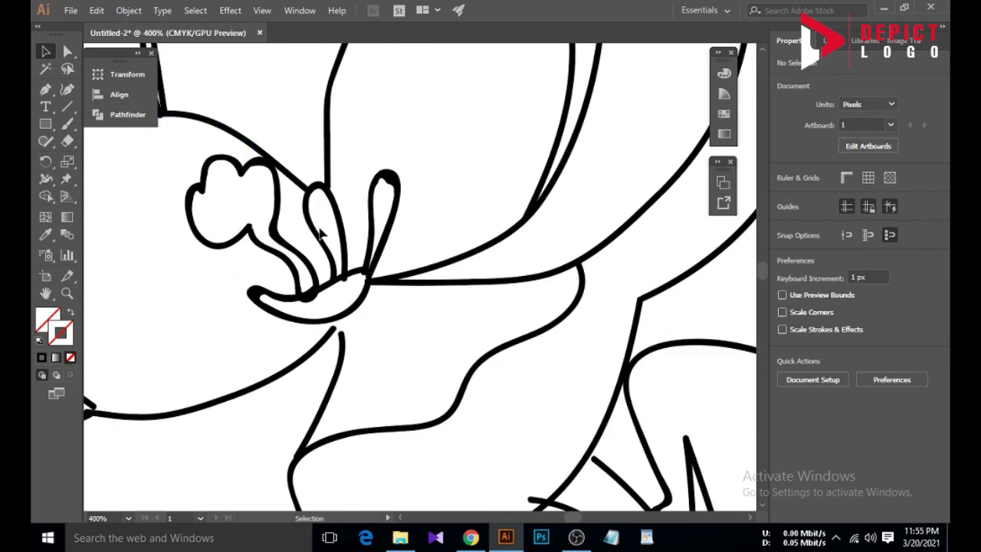
key(a)
click(364, 300)
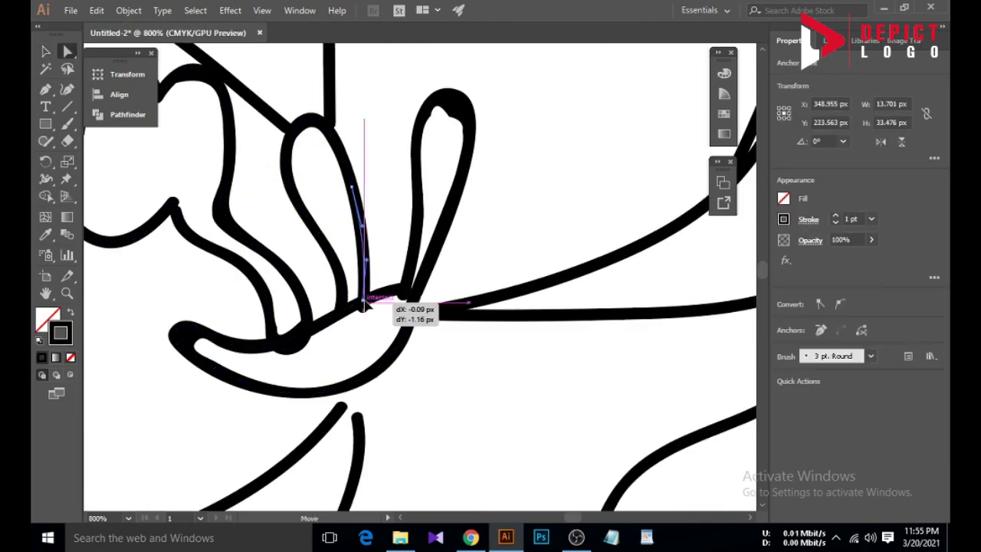
click(298, 338)
drag(293, 347, 290, 342)
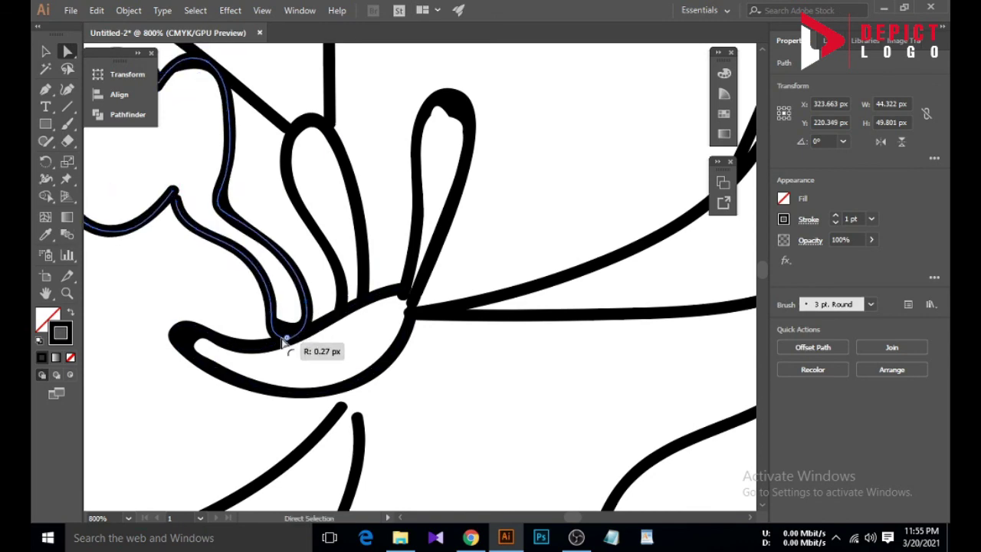
click(307, 362)
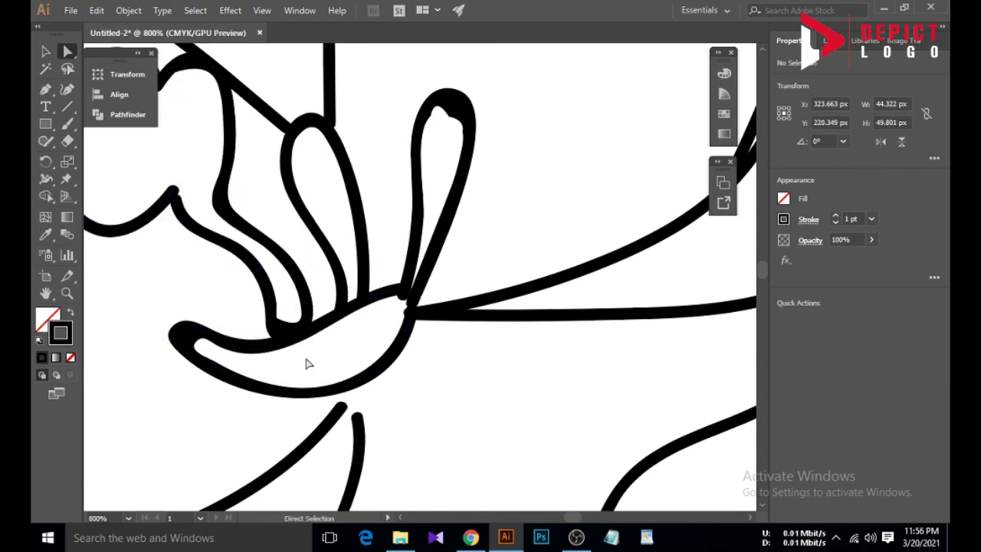
Move the loose ends of the two lower petal edges onto the left-hand flower's stamen base
scroll(330, 360, down, 2)
scroll(365, 316, up, 3)
mouse_move(369, 339)
mouse_down()
mouse_move(376, 330)
mouse_move(388, 367)
mouse_move(357, 332)
mouse_up()
click(415, 348)
scroll(411, 350, down, 3)
scroll(364, 358, up, 3)
drag(381, 368, 364, 325)
click(388, 340)
scroll(388, 340, down, 5)
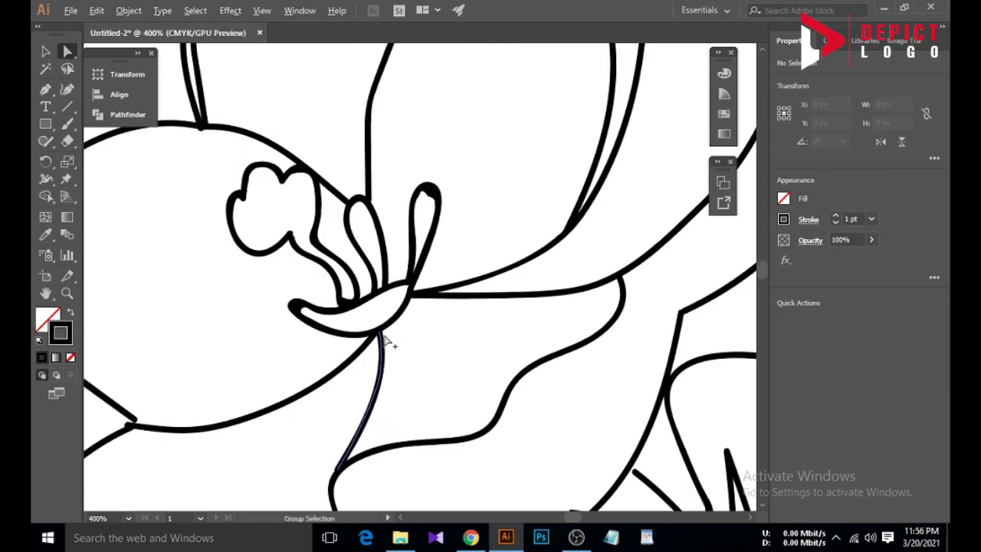
Close the junctions between the left-hand flower's lower petals by moving their edge ends onto the neighbouring outlines
scroll(249, 381, up, 5)
drag(287, 381, 310, 365)
click(309, 396)
scroll(309, 397, down, 5)
scroll(406, 405, up, 3)
drag(435, 389, 418, 403)
click(421, 411)
click(361, 385)
scroll(391, 328, up, 1)
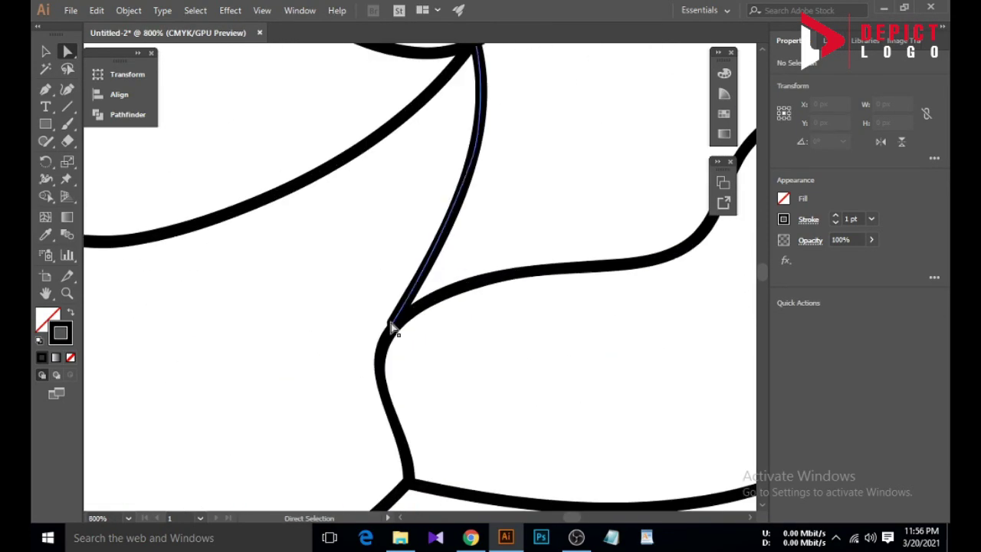
drag(391, 337, 391, 338)
Move the upper ends of the main stem's left edge and the line beside it onto the left-hand flower's petal outline
scroll(390, 338, down, 4)
scroll(403, 368, up, 4)
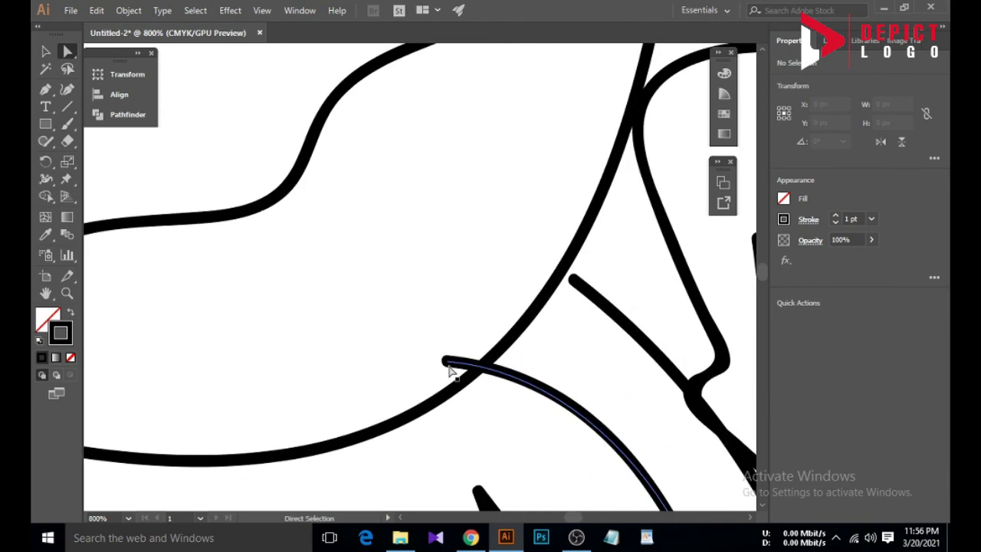
drag(480, 363, 481, 363)
click(420, 345)
scroll(421, 345, down, 3)
scroll(477, 317, up, 3)
drag(483, 327, 476, 320)
click(472, 370)
Delete the small curl in the right-hand flower's left petal edge and extend the cut upper end to the line beside the stem
scroll(472, 369, down, 3)
scroll(477, 374, down, 3)
scroll(499, 337, up, 4)
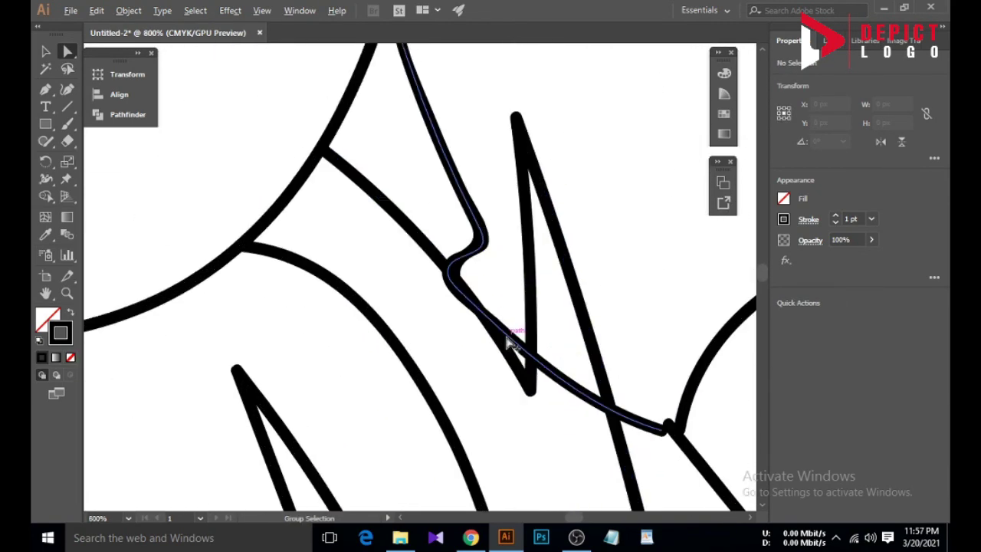
click(490, 331)
click(507, 341)
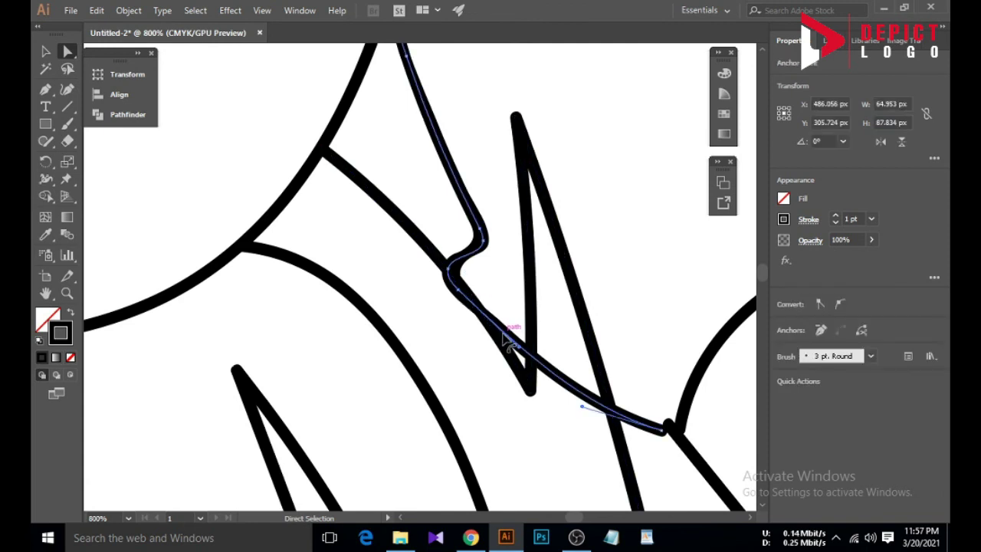
key(Delete)
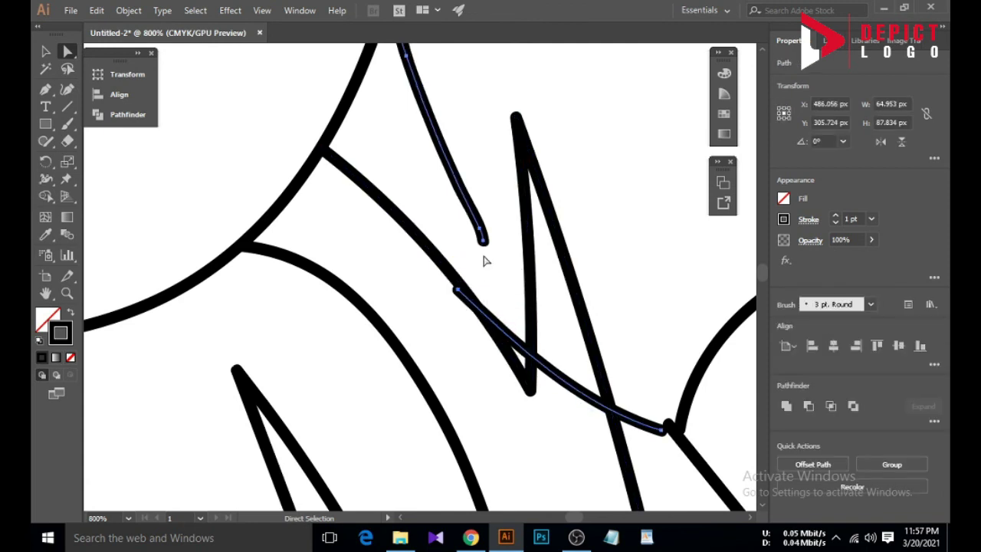
drag(481, 251, 464, 285)
key(ctrl+z)
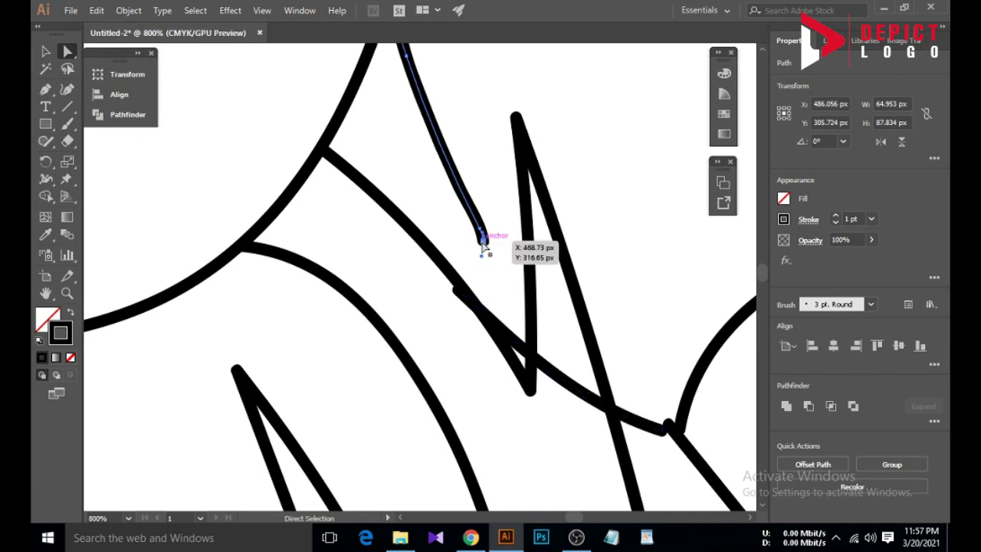
drag(482, 241, 470, 286)
drag(484, 232, 486, 212)
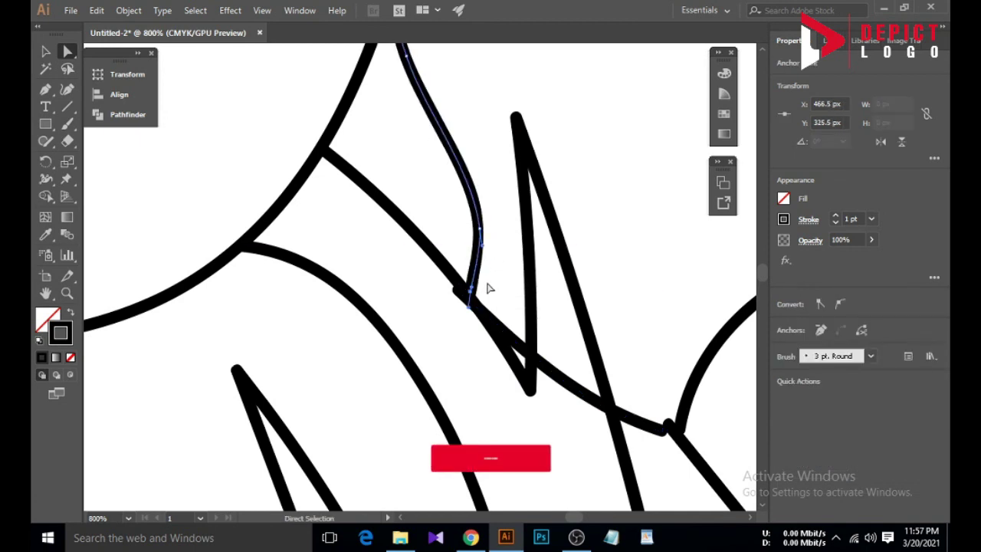
click(489, 286)
Shorten the leftover curve to start at the main stem's right edge and meet the right-hand flower's front petal corner
drag(461, 290, 502, 324)
key(ctrl+z)
drag(461, 293, 614, 406)
key(ctrl+z)
scroll(651, 424, up, 3)
scroll(567, 420, down, 2)
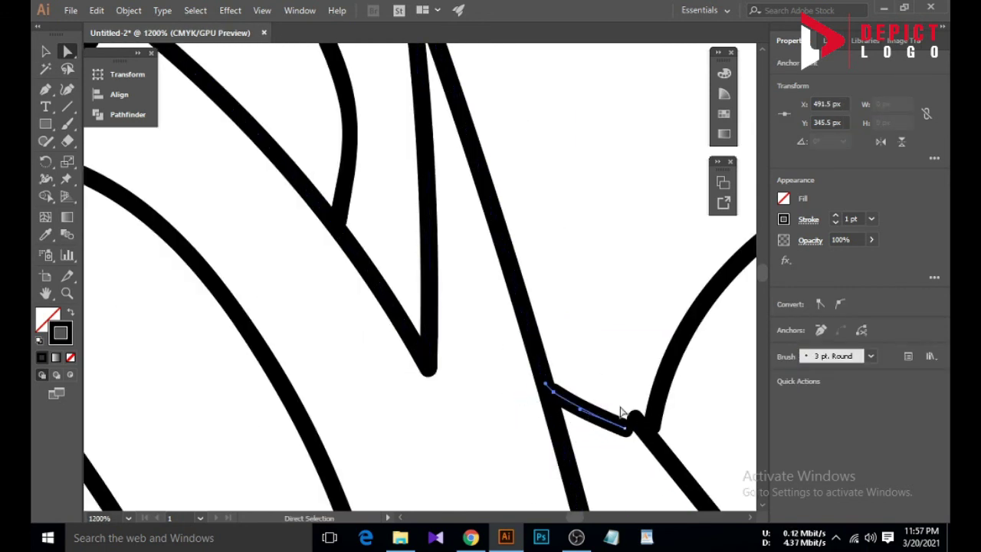
scroll(613, 406, down, 2)
scroll(534, 362, up, 2)
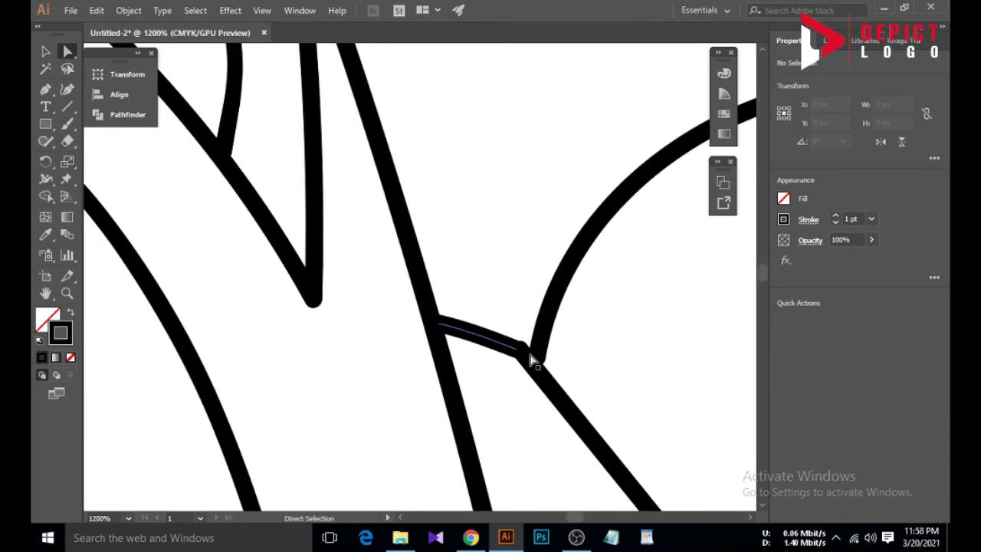
drag(539, 360, 521, 346)
scroll(504, 337, down, 5)
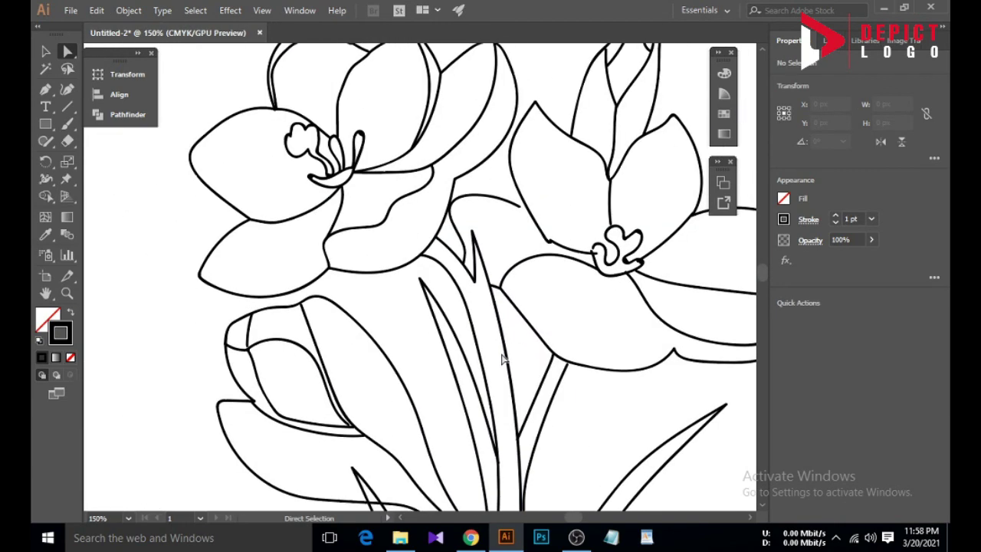
Extend the upper edge of the right-hand flower's lower-left petal to the outline of the petal above it
scroll(500, 359, up, 3)
click(521, 280)
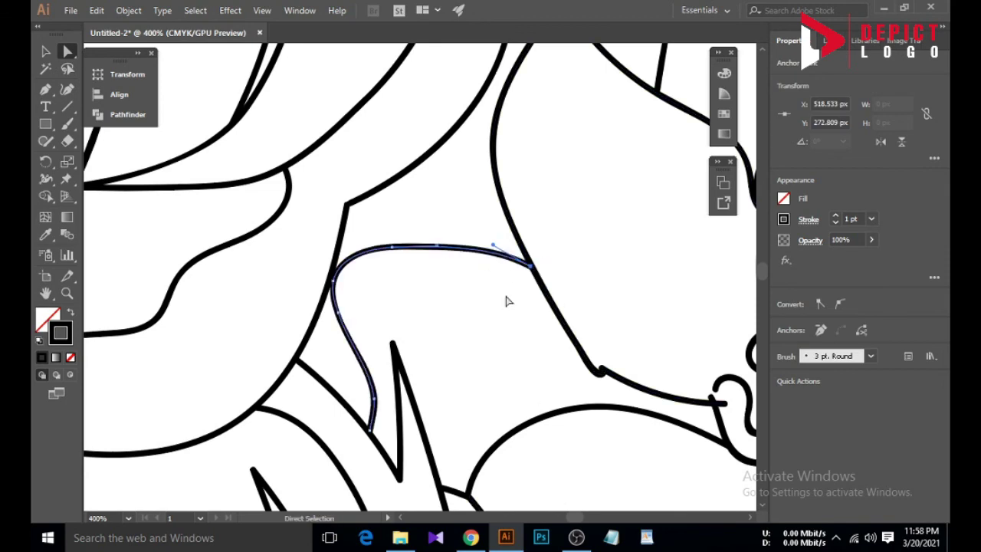
scroll(506, 301, down, 4)
Paint a short curved edge from the left-hand flower's folded petal to the notch in its right outline
scroll(441, 279, up, 1)
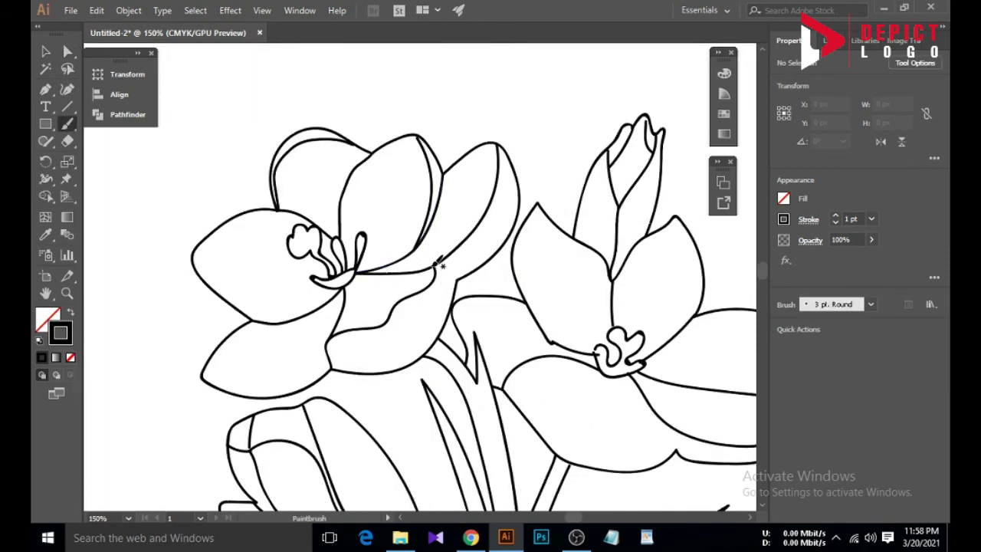
key(v)
scroll(440, 277, up, 5)
click(426, 279)
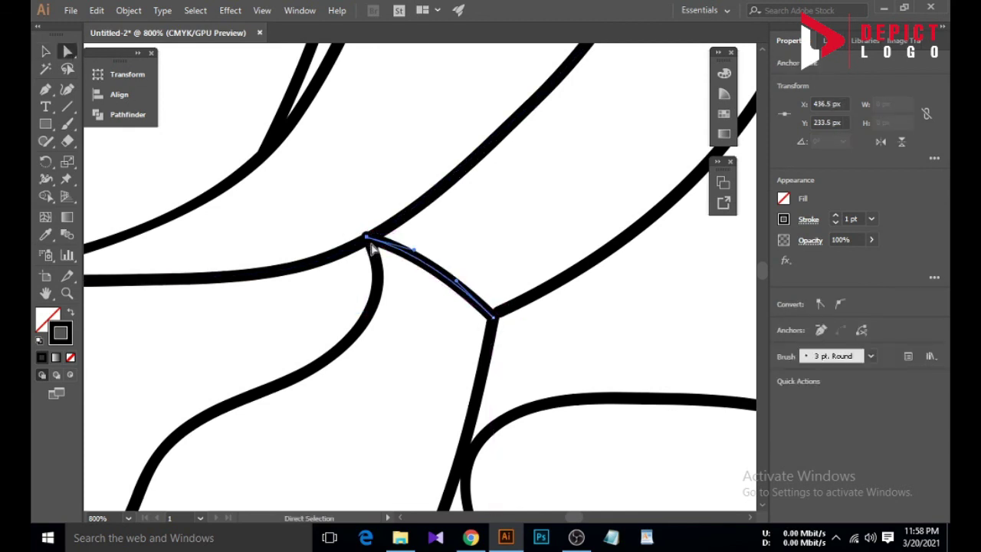
click(261, 10)
click(303, 457)
click(400, 279)
Move the new short edge's end anchor onto the corner where the left-hand flower's outlines meet
scroll(400, 279, down, 3)
scroll(432, 290, up, 6)
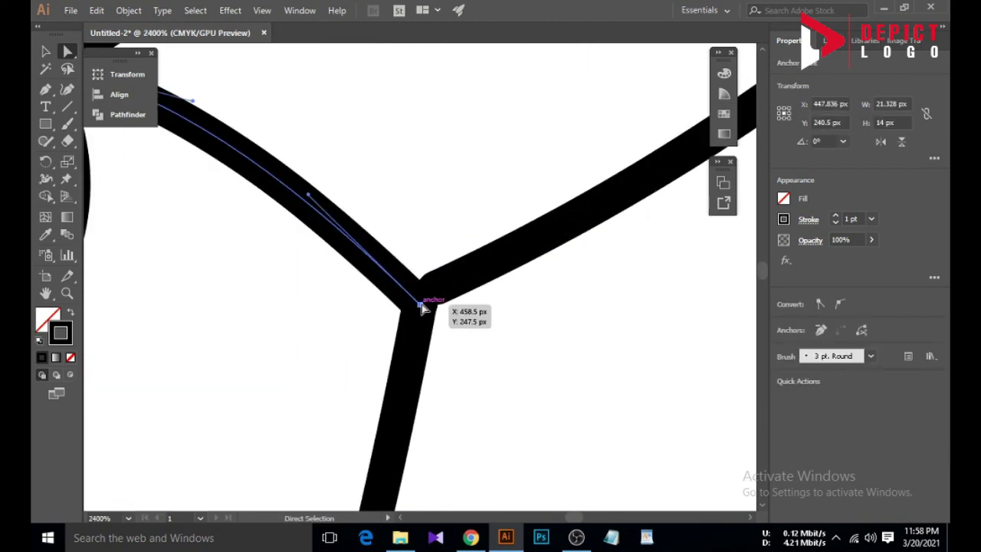
mouse_move(422, 307)
mouse_down()
mouse_move(432, 299)
mouse_move(420, 291)
mouse_up()
click(458, 282)
click(438, 316)
scroll(418, 301, down, 7)
Delete the hooked anchors at the lower corner of the right-hand flower's left petal and rejoin the edges at one corner
scroll(540, 310, up, 2)
scroll(542, 312, up, 3)
click(556, 282)
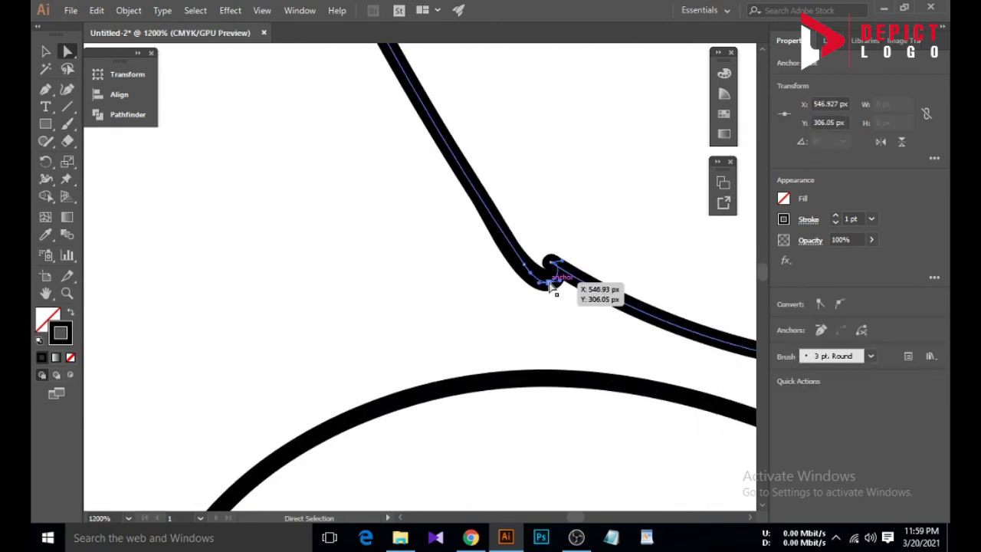
key(Delete)
click(531, 283)
mouse_move(526, 264)
mouse_down()
mouse_move(552, 261)
mouse_move(534, 253)
mouse_move(547, 281)
mouse_up()
click(523, 294)
Move the ends of the petal edges around the right-hand flower's stamens onto the stamen outline
scroll(473, 278, down, 5)
scroll(543, 227, up, 4)
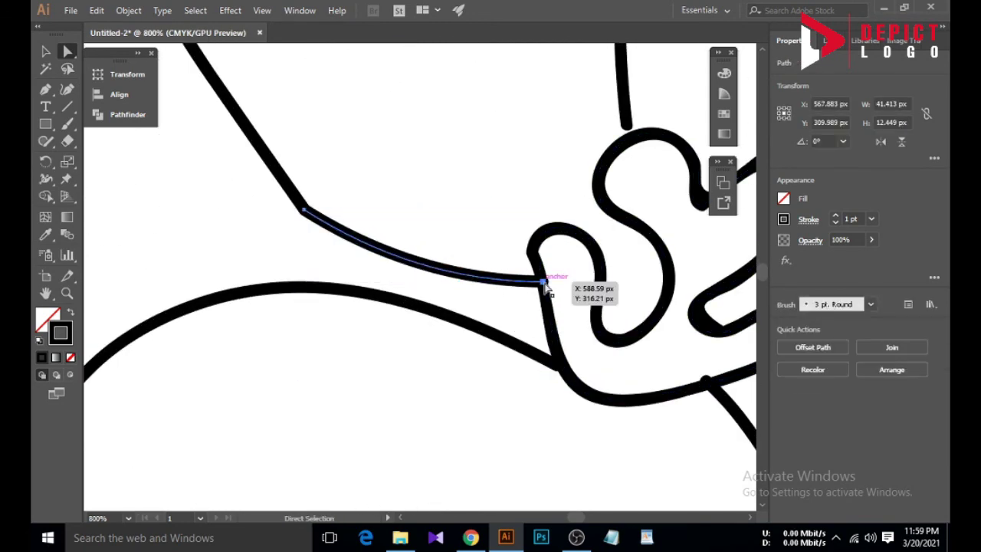
scroll(539, 285, down, 3)
scroll(529, 284, up, 6)
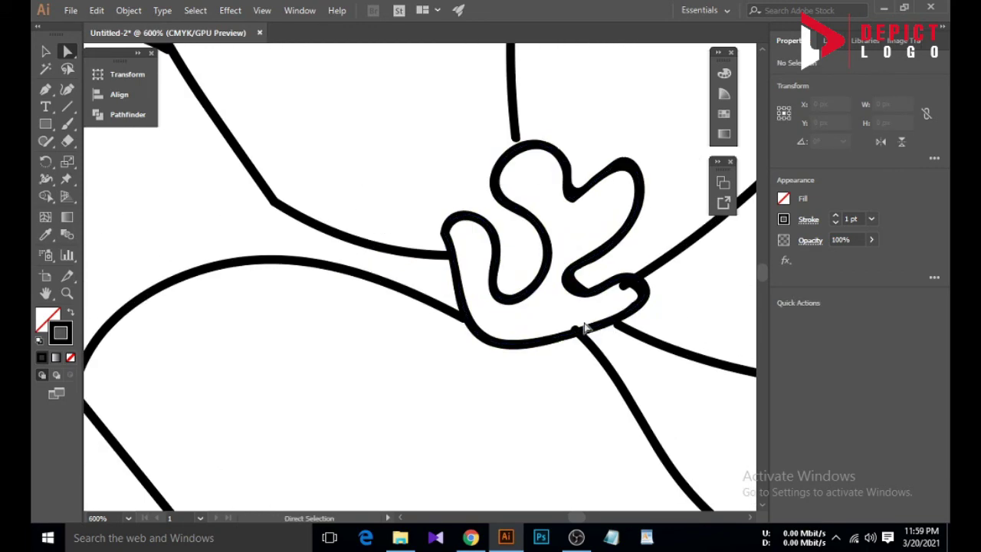
drag(574, 354, 574, 355)
scroll(539, 314, down, 1)
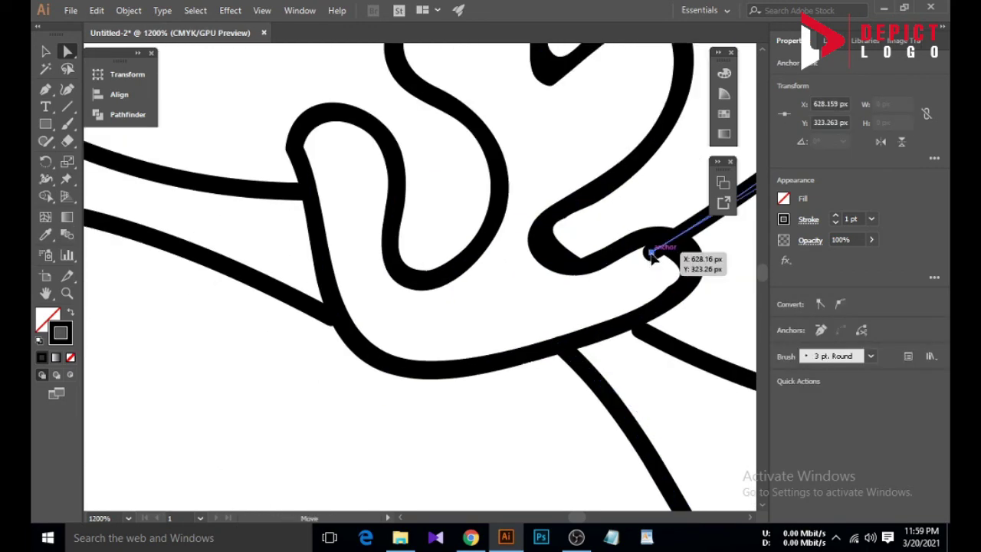
mouse_move(650, 255)
mouse_down()
mouse_move(631, 280)
mouse_move(642, 337)
mouse_up()
click(569, 291)
scroll(567, 282, down, 3)
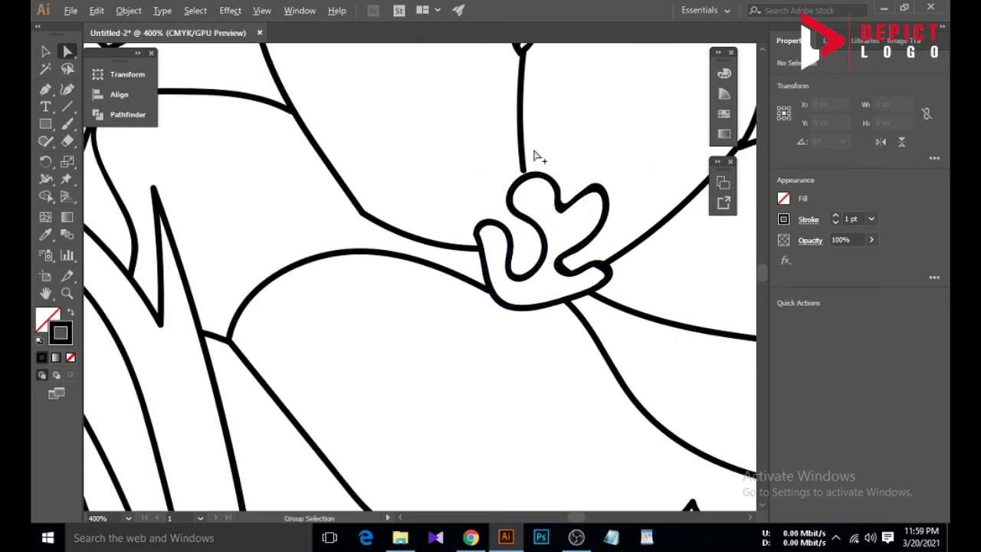
Move the lower end of the line between the right-hand flower's upper petals onto the stamen outline
scroll(536, 154, up, 2)
drag(516, 200, 522, 206)
click(531, 247)
scroll(522, 249, down, 5)
scroll(602, 278, down, 3)
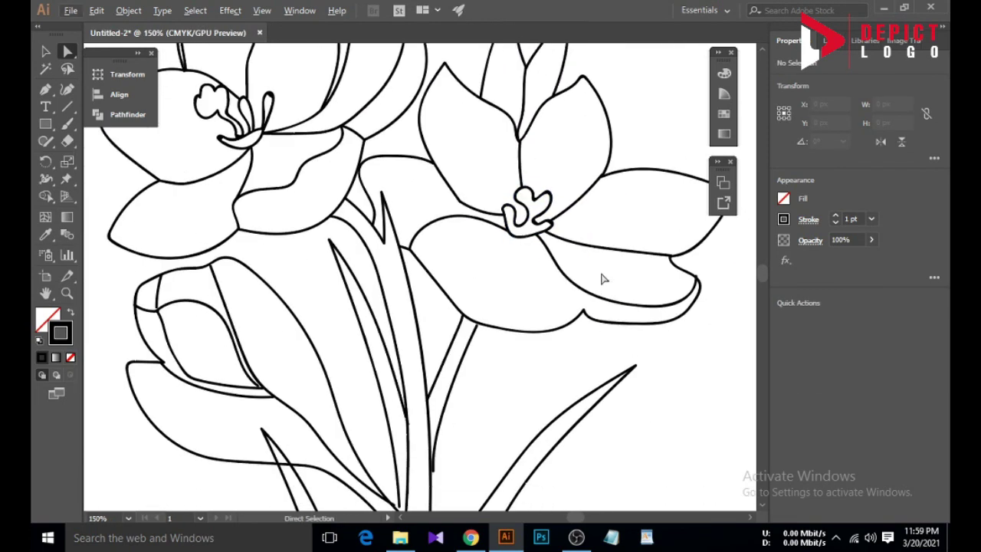
Paint a short curved edge from the corner below the right-hand flower's front petal up to the folded petal's outline
key(b)
scroll(529, 265, up, 2)
drag(511, 236, 492, 221)
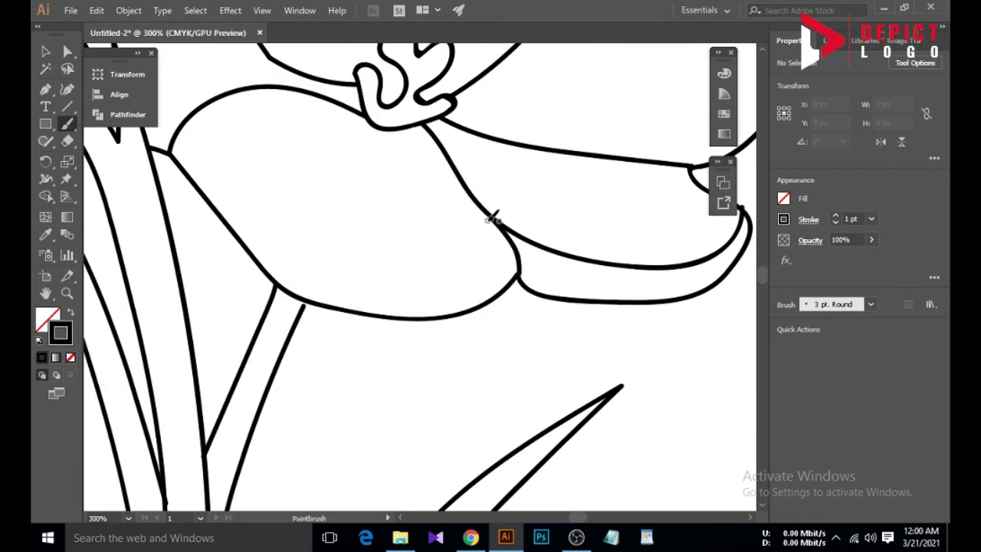
Move both ends of the new curved edge onto the adjoining outlines of the right-hand flower's lower petals
click(67, 51)
click(520, 265)
scroll(524, 271, up, 4)
drag(503, 295, 498, 296)
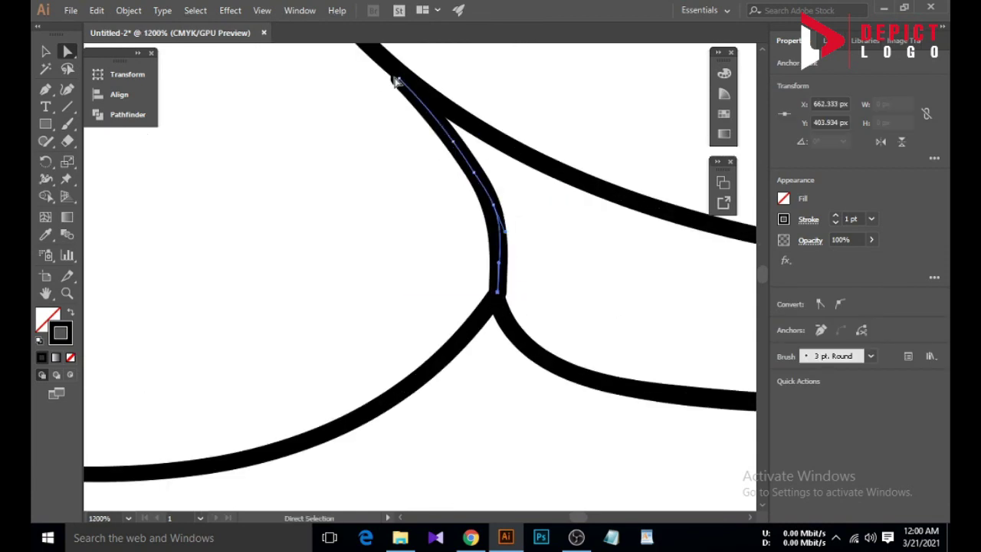
drag(412, 79, 415, 81)
click(404, 158)
scroll(488, 243, down, 5)
Move the ends of the folded petal's edges on the right-hand flower onto the outlines they meet
scroll(652, 195, up, 3)
drag(614, 227, 613, 232)
click(558, 244)
scroll(558, 244, down, 2)
scroll(539, 198, up, 3)
drag(530, 193, 527, 195)
click(511, 222)
scroll(500, 242, down, 5)
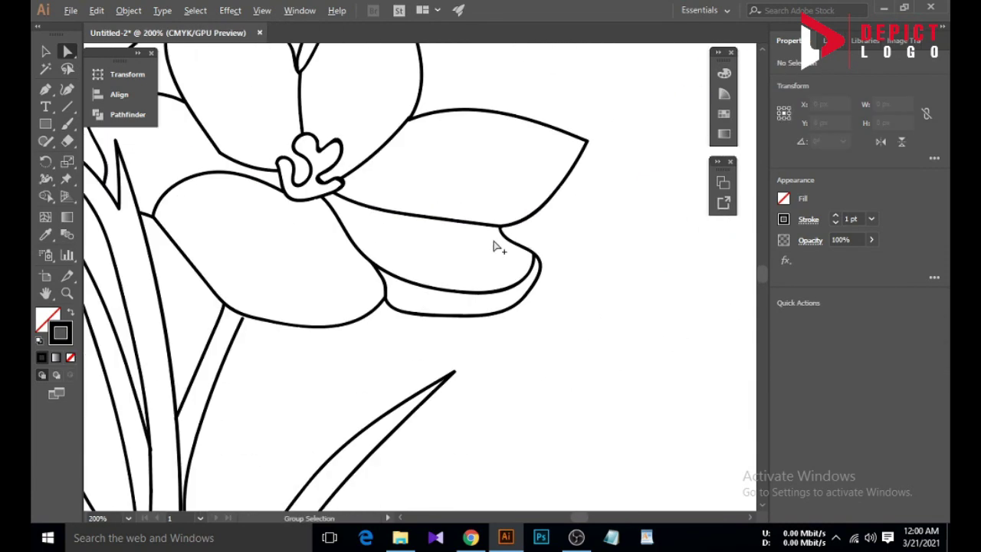
Move two more loose path ends on the right-hand flower onto the neighbouring outlines
scroll(534, 144, up, 5)
drag(431, 235, 426, 254)
click(479, 262)
scroll(479, 262, down, 5)
scroll(394, 203, up, 4)
drag(371, 288, 378, 300)
click(402, 305)
click(376, 302)
click(445, 294)
Move the top of the upper bud's short left inner line onto its outline and the diagonal line's lower end onto that inner line
scroll(444, 294, down, 3)
scroll(443, 188, up, 6)
drag(395, 215, 393, 183)
click(451, 344)
drag(411, 388, 398, 390)
click(458, 351)
scroll(458, 345, down, 4)
Move the upper ends of the upper bud's diagonal edge and its curved inner line onto the bud's outline
scroll(496, 277, up, 4)
click(425, 342)
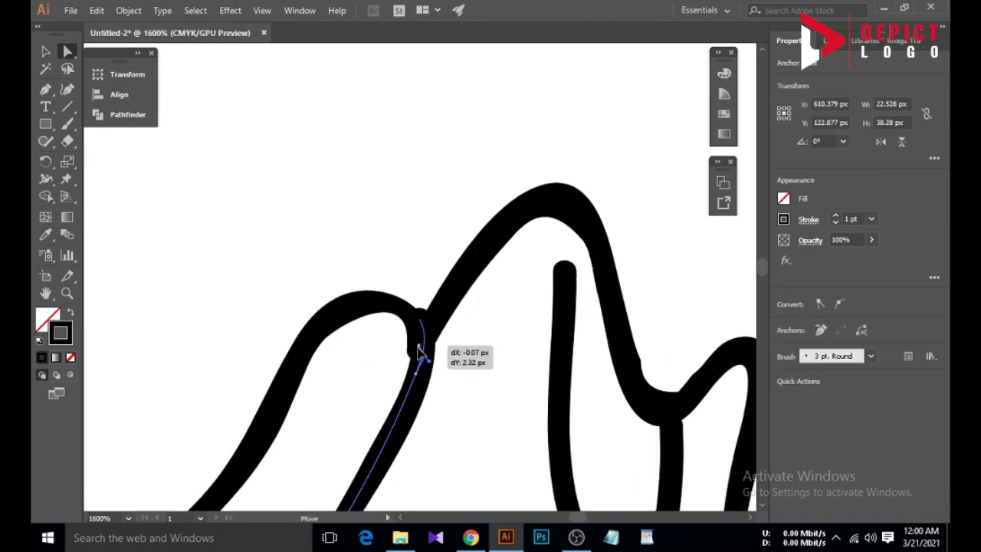
drag(425, 324, 421, 365)
scroll(445, 376, down, 3)
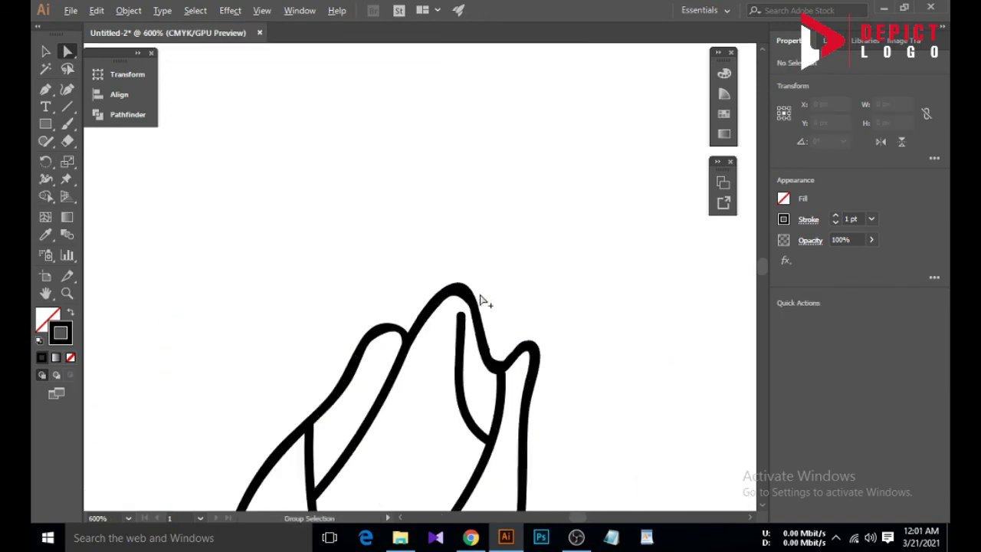
scroll(484, 296, up, 2)
drag(442, 333, 442, 280)
click(407, 337)
scroll(407, 335, down, 2)
Move the upper end of the top bud's right inner edge onto the notch in the bud's outline
scroll(452, 388, up, 4)
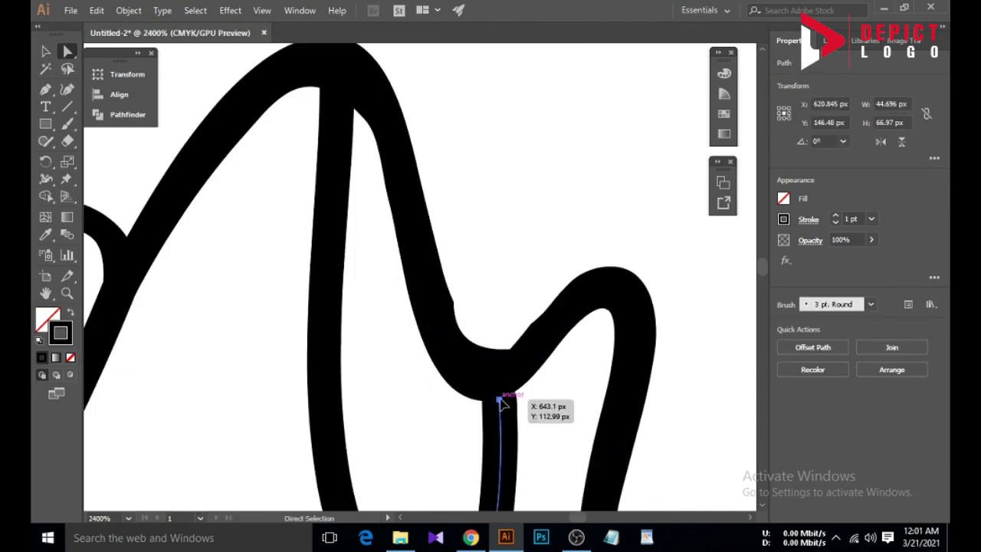
drag(499, 399, 491, 402)
click(423, 406)
scroll(448, 385, down, 5)
click(460, 393)
click(458, 386)
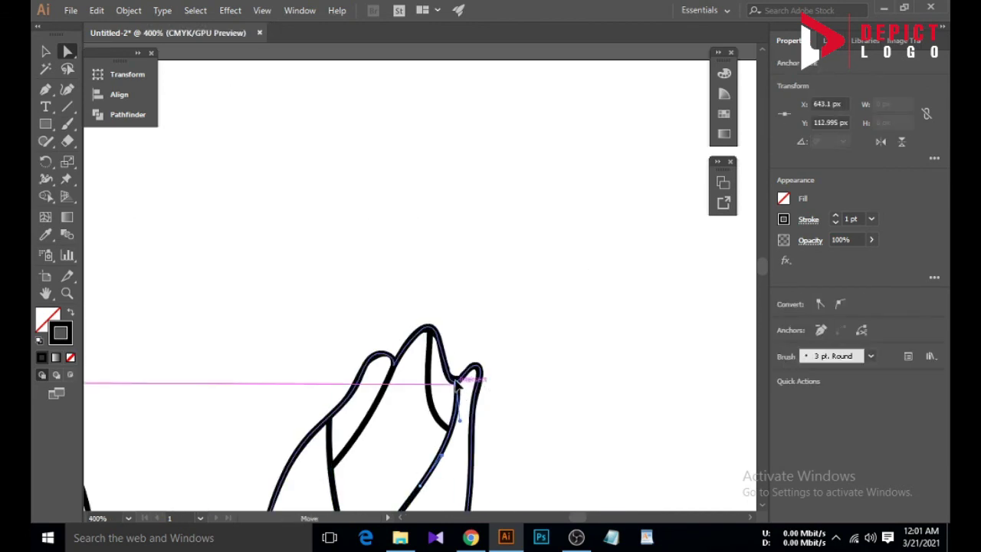
click(486, 386)
scroll(480, 384, up, 6)
click(431, 394)
drag(430, 394, 407, 367)
click(475, 408)
scroll(474, 408, down, 5)
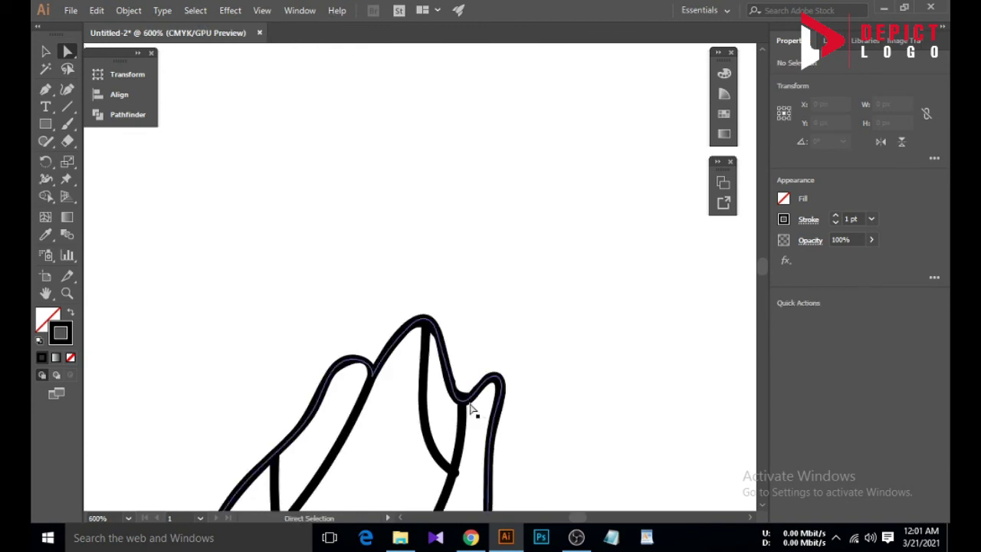
Move the lower end of the upper bud's curved inner line onto the right inner edge
scroll(472, 408, down, 2)
scroll(460, 361, up, 3)
scroll(510, 374, down, 4)
scroll(499, 330, up, 4)
click(462, 189)
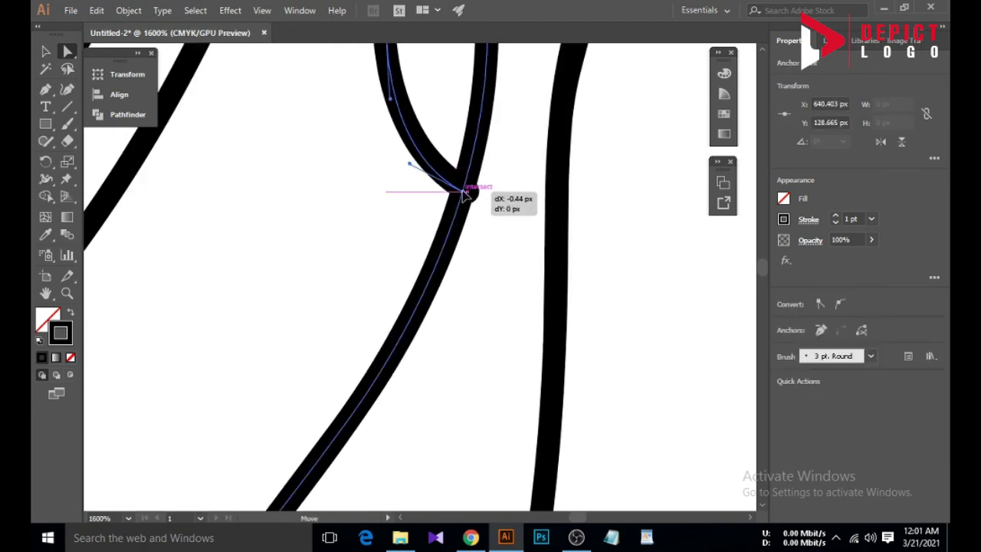
drag(462, 192, 462, 192)
click(496, 207)
Move the path end at the junction in the middle of the upper bud onto the edge it meets
scroll(497, 207, down, 4)
scroll(406, 357, up, 4)
drag(376, 341, 382, 342)
click(420, 338)
scroll(420, 338, down, 6)
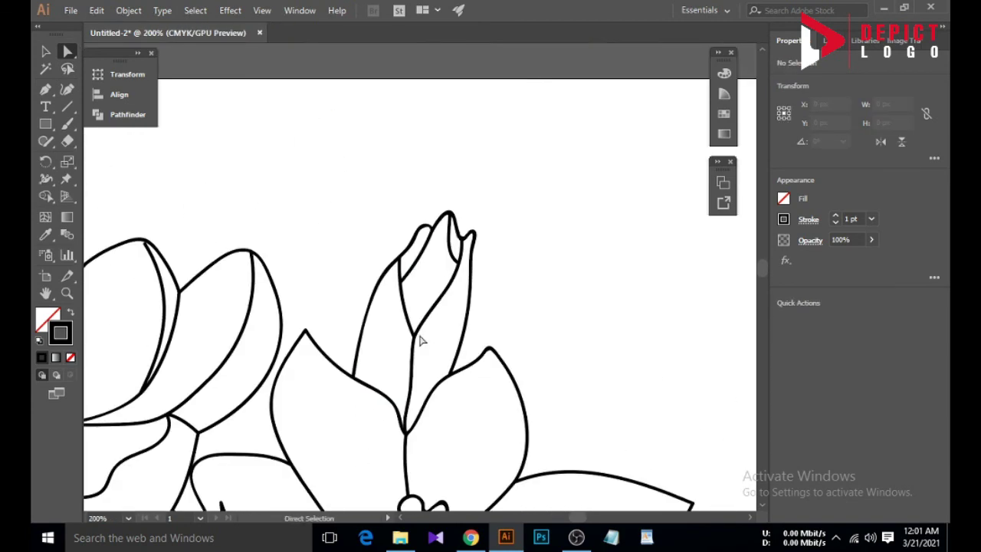
scroll(425, 368, up, 4)
scroll(438, 411, down, 5)
scroll(427, 407, down, 2)
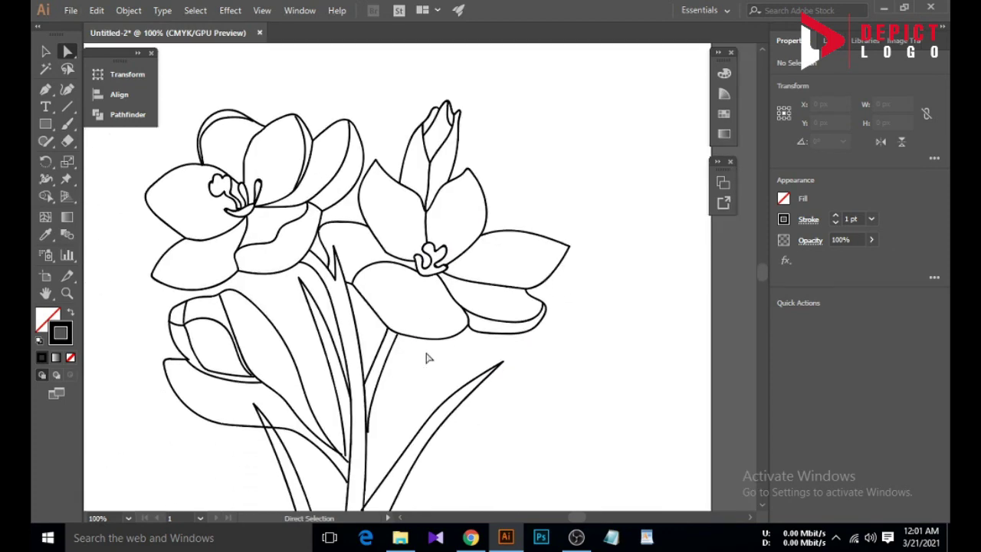
Move the loose ends at the left-hand flower's upper petal tip, petal corner and back petal's inner line onto the adjoining outlines
scroll(427, 355, down, 1)
scroll(318, 235, up, 2)
scroll(319, 236, up, 4)
scroll(460, 203, up, 3)
drag(482, 216, 480, 203)
drag(297, 274, 302, 277)
click(227, 244)
drag(226, 245, 243, 244)
click(308, 227)
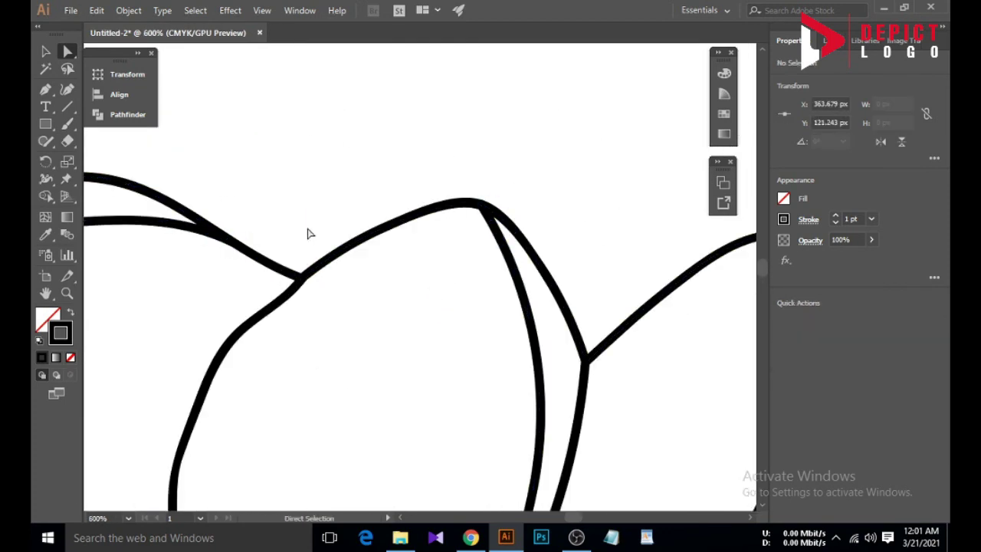
Adjust another path end on the left-hand flower so it sits on the adjoining outline
scroll(308, 234, down, 3)
scroll(360, 230, up, 6)
click(343, 322)
drag(343, 322, 338, 326)
click(329, 333)
click(329, 326)
click(364, 301)
click(339, 304)
click(375, 268)
scroll(376, 269, down, 5)
scroll(392, 294, down, 3)
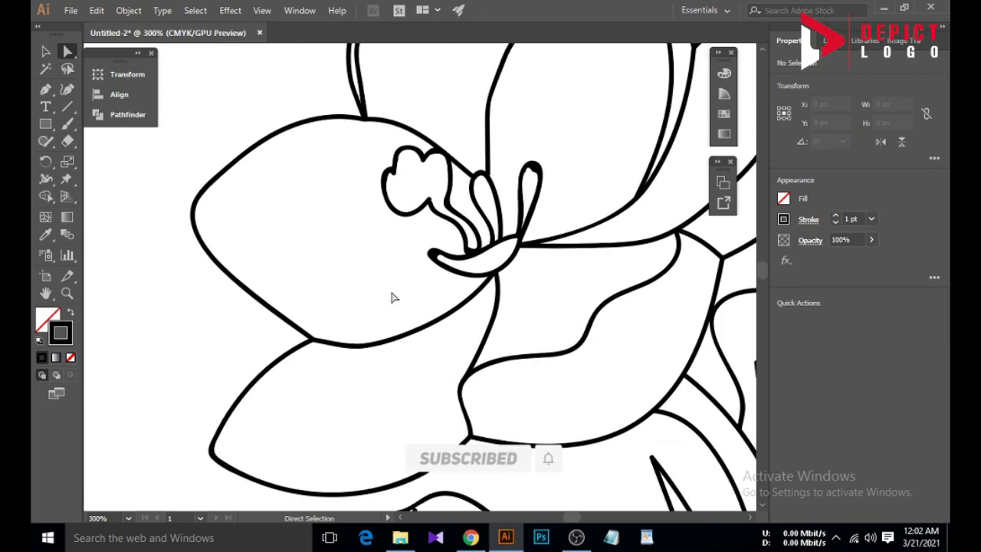
Examine the joints where the left-hand flower's back petal edges meet its left petal
scroll(311, 340, up, 8)
scroll(369, 324, down, 9)
scroll(409, 170, up, 6)
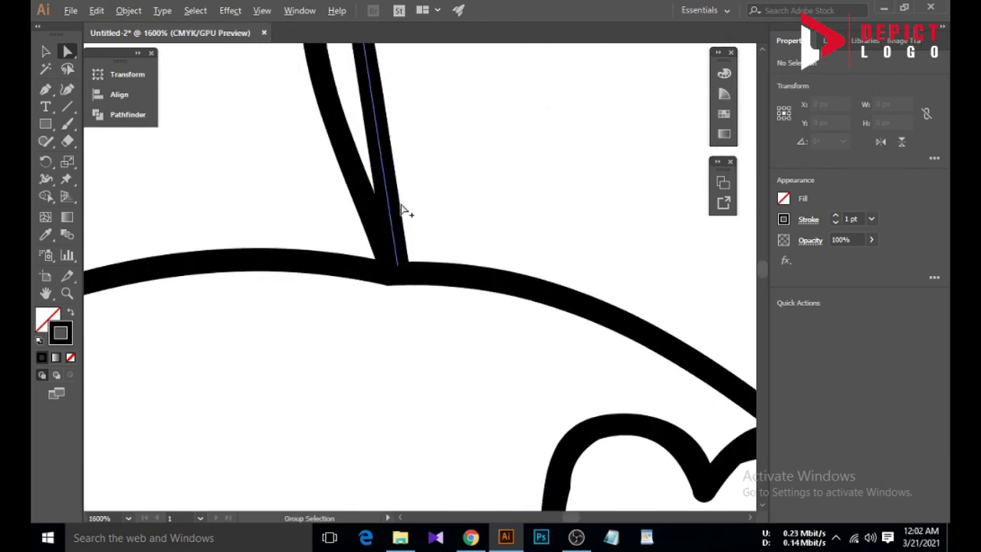
scroll(401, 210, down, 7)
scroll(454, 202, up, 6)
scroll(451, 209, down, 7)
scroll(422, 234, down, 3)
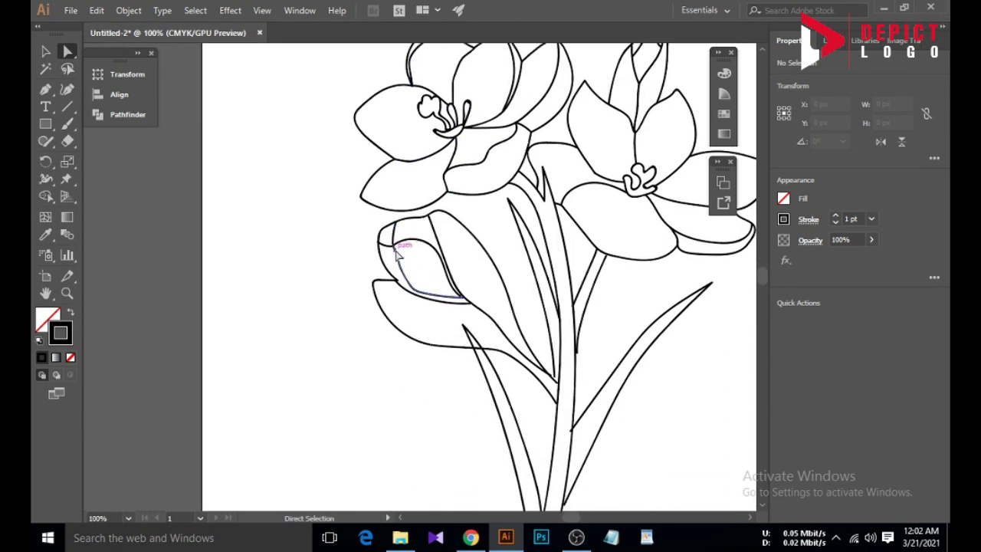
Move the left end of the lower-left bud's lower edge onto the corner where the outlines meet
scroll(397, 255, down, 2)
scroll(397, 256, up, 3)
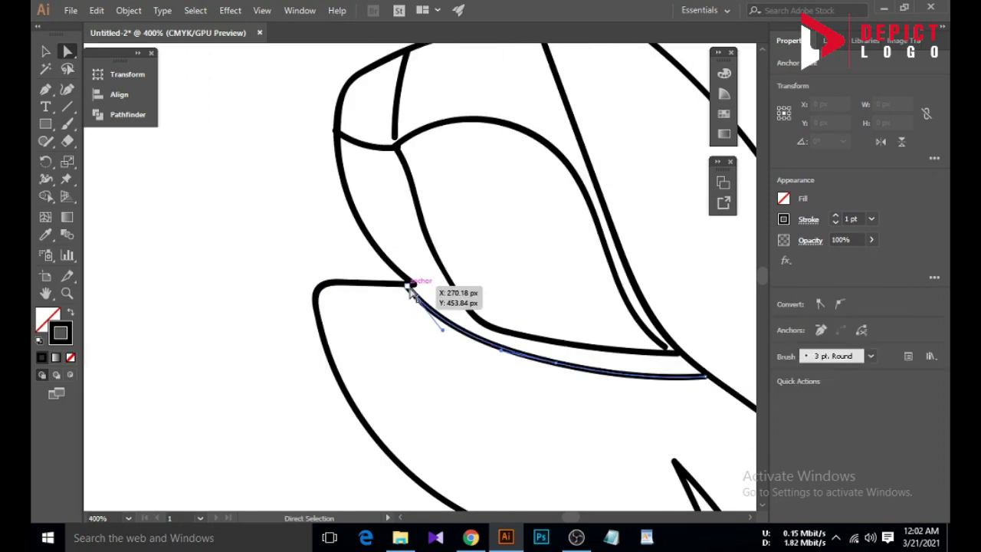
click(425, 338)
Move the ends of the lower-left bud's short cross edge and vertical edge onto the inner petal's corner
scroll(425, 338, up, 2)
scroll(395, 153, up, 4)
click(409, 271)
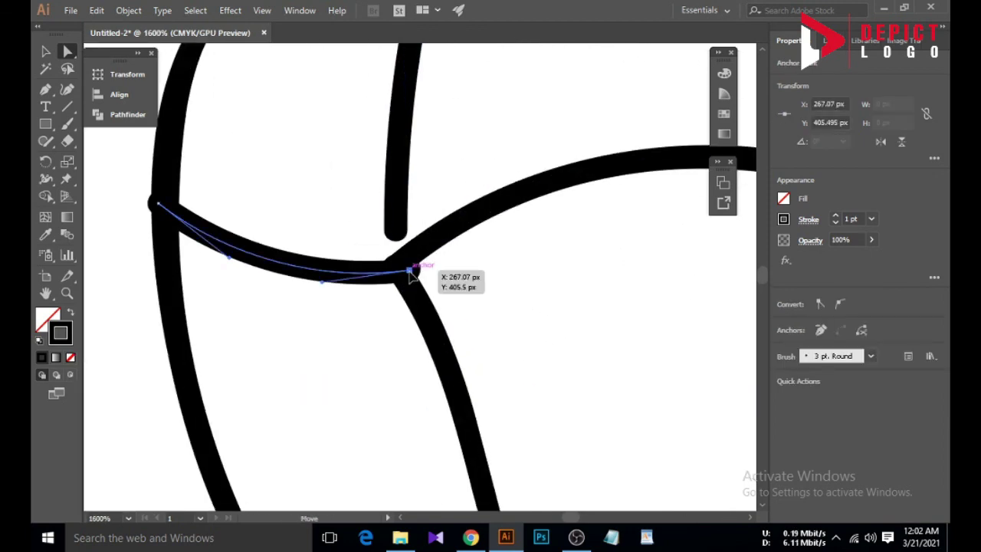
drag(396, 268, 395, 267)
click(368, 242)
drag(395, 231, 395, 266)
click(234, 268)
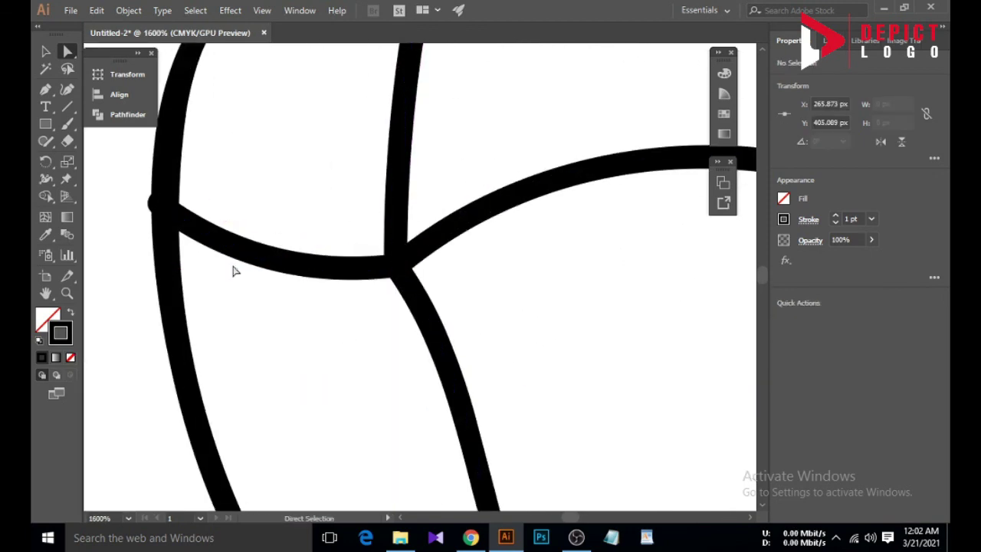
Move the short cross edge's outer end onto the lower-left bud's left outline
click(222, 244)
drag(159, 205, 165, 206)
click(220, 276)
Move the top end of the lower-left bud's long inner line onto the bud's upper outline
scroll(341, 299, down, 4)
scroll(504, 145, up, 4)
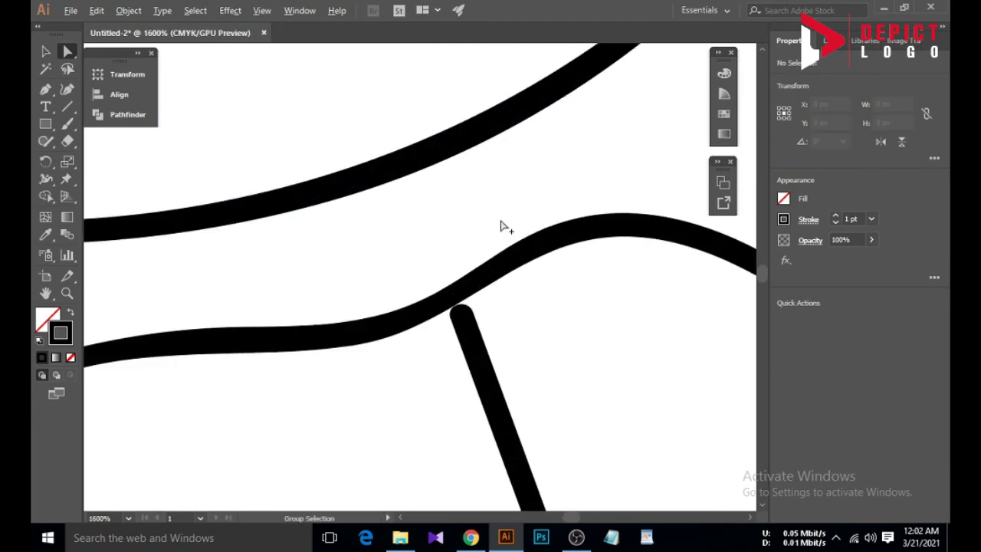
click(462, 319)
drag(453, 298, 453, 296)
click(428, 337)
scroll(421, 318, down, 5)
Move the ends of the inner petal's edges and the lower edge onto the lower-left bud's right inner line
scroll(529, 398, down, 3)
scroll(544, 421, up, 3)
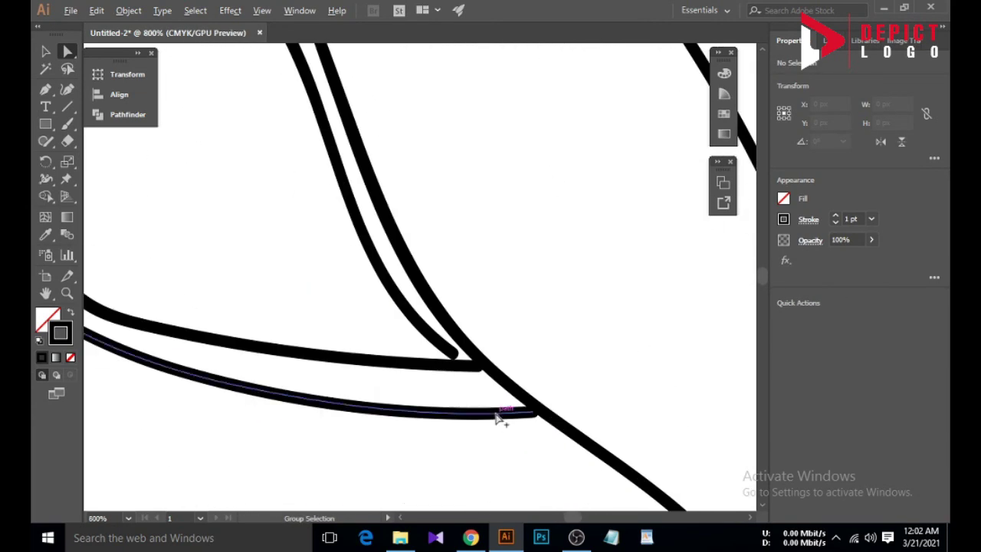
drag(456, 355, 479, 366)
click(486, 389)
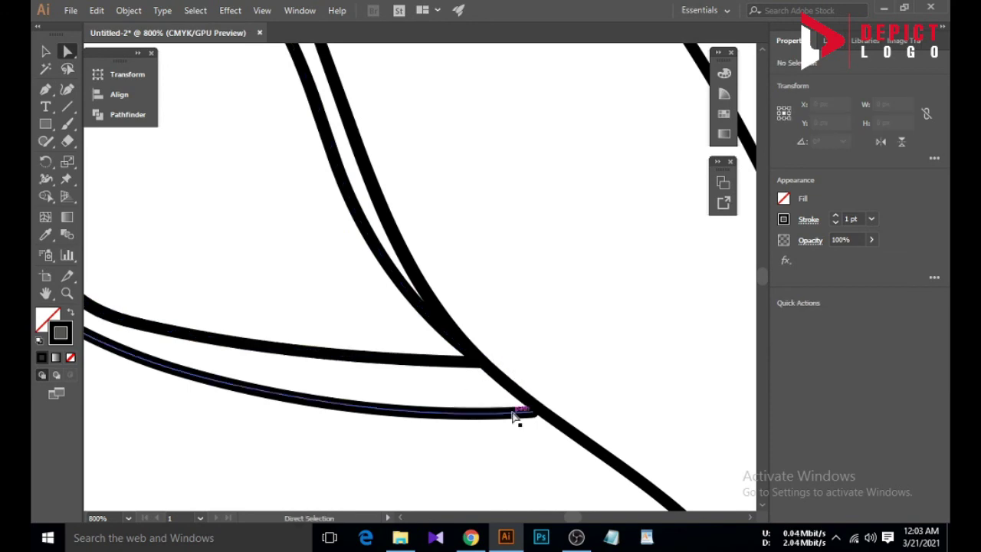
drag(532, 413, 537, 408)
click(494, 386)
Move the lower end of the narrow central leaf's right edge onto the main stem's left outline
scroll(454, 329, down, 5)
scroll(598, 344, up, 6)
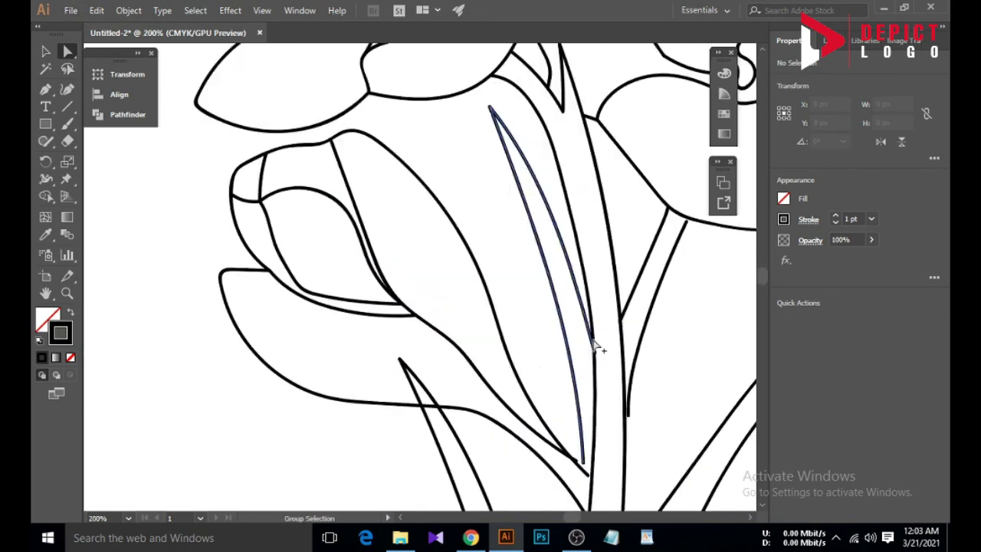
drag(585, 368, 579, 371)
click(540, 380)
scroll(498, 384, down, 7)
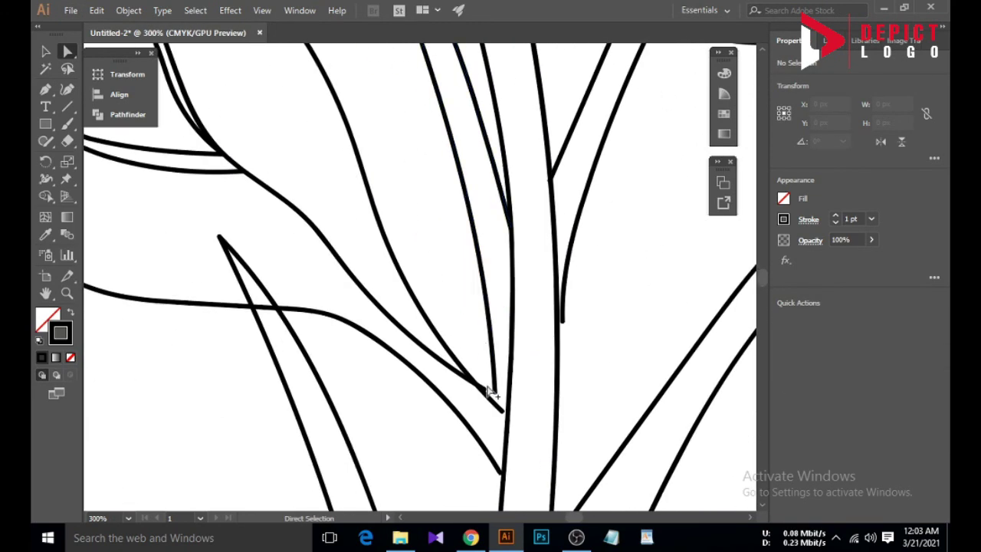
Move the ends of the narrow central leaf's left edge and the lower-left bud's right outline onto the stem, and the bud's inner edge onto that outline
scroll(498, 408, up, 3)
drag(491, 361, 527, 373)
drag(510, 411, 525, 411)
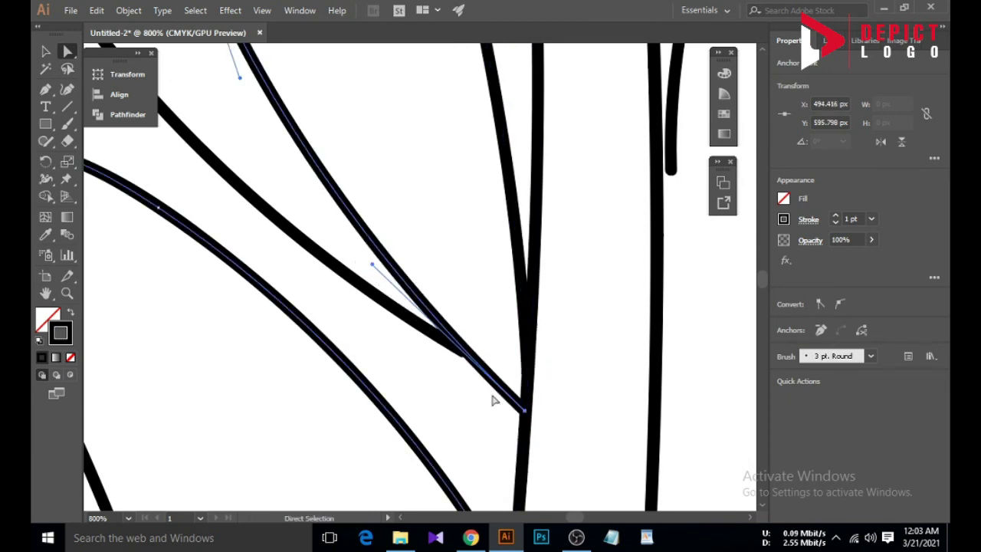
drag(446, 349, 465, 356)
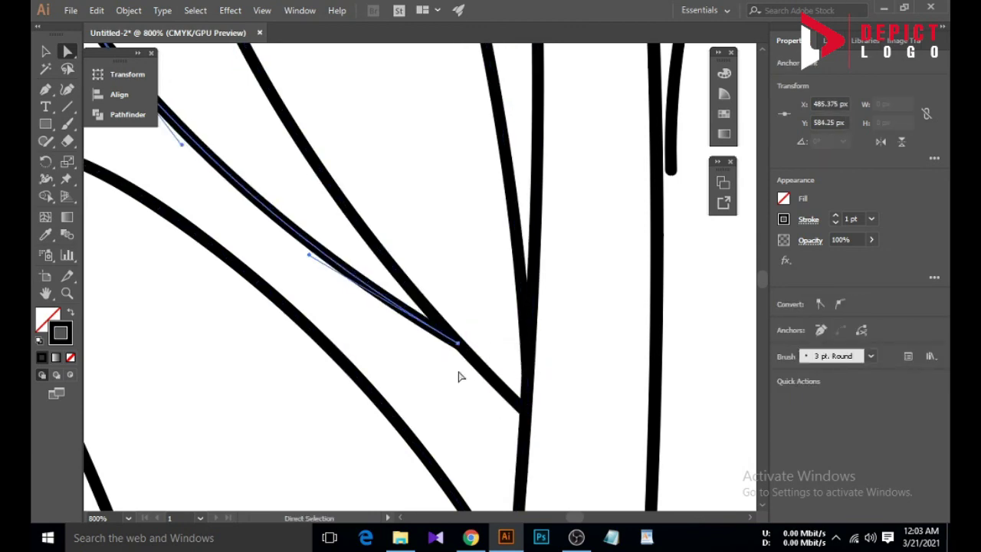
Move the end of the lower-left bud's lowest outline onto the main stem's left outline
scroll(460, 374, down, 6)
scroll(470, 346, up, 3)
click(443, 284)
drag(453, 291, 454, 291)
click(432, 307)
scroll(445, 303, down, 6)
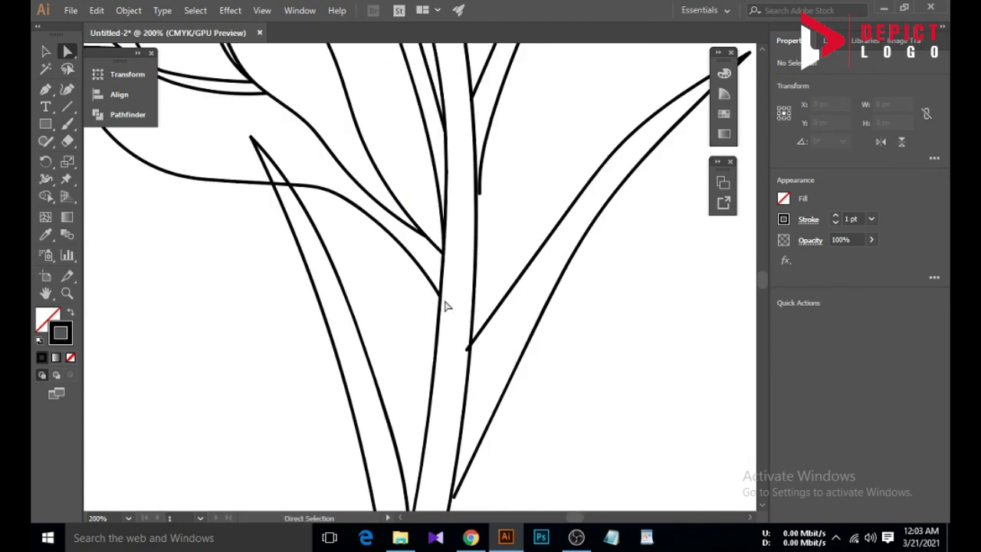
Join the curved base edge to the main stem's left outline and pull the left leaf's overshooting edge end onto it
scroll(444, 308, down, 1)
scroll(411, 405, up, 6)
click(409, 339)
drag(409, 339, 397, 363)
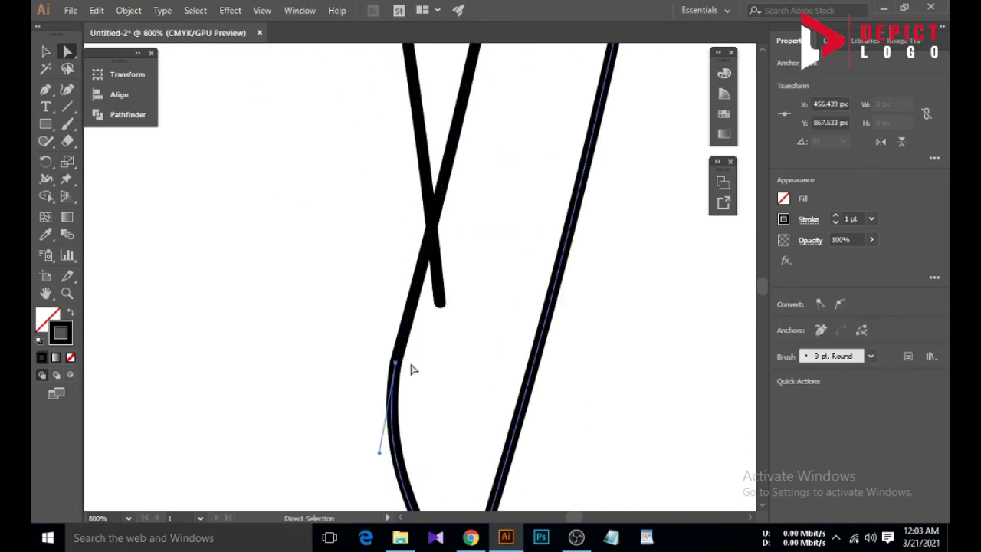
drag(422, 305, 412, 305)
click(435, 353)
Move the lower end of the right leaf's lower edge onto the main stem's right outline
scroll(435, 354, down, 4)
scroll(484, 218, up, 3)
click(445, 333)
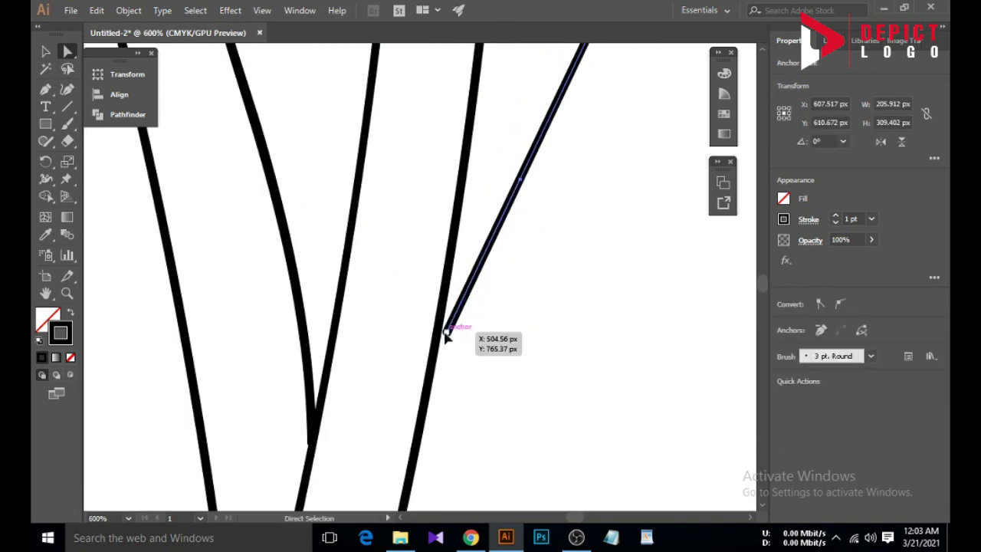
drag(446, 332, 436, 335)
click(458, 346)
Move the lower end of the left leaf's right edge onto the main stem's left outline
scroll(457, 346, down, 3)
scroll(407, 385, up, 4)
click(415, 361)
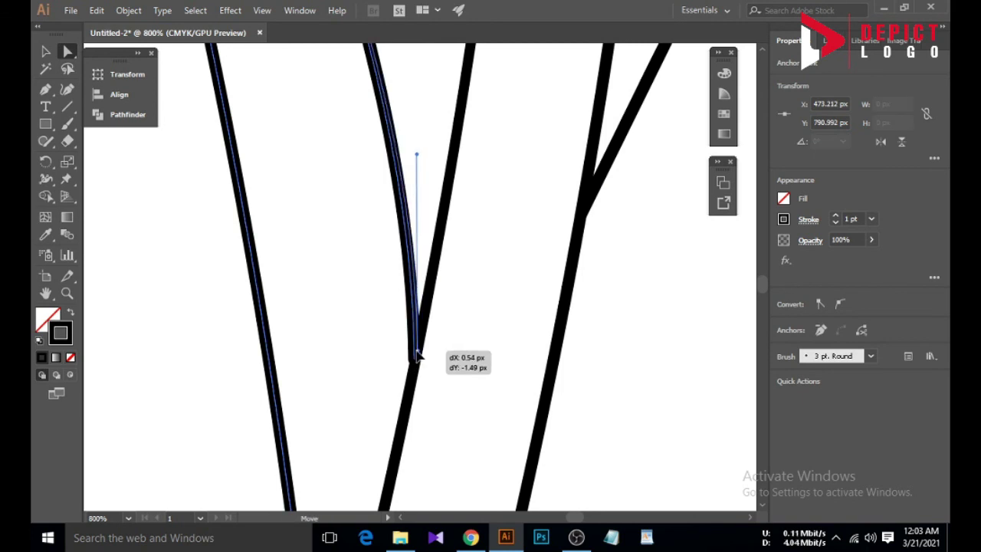
drag(413, 367, 412, 368)
click(456, 366)
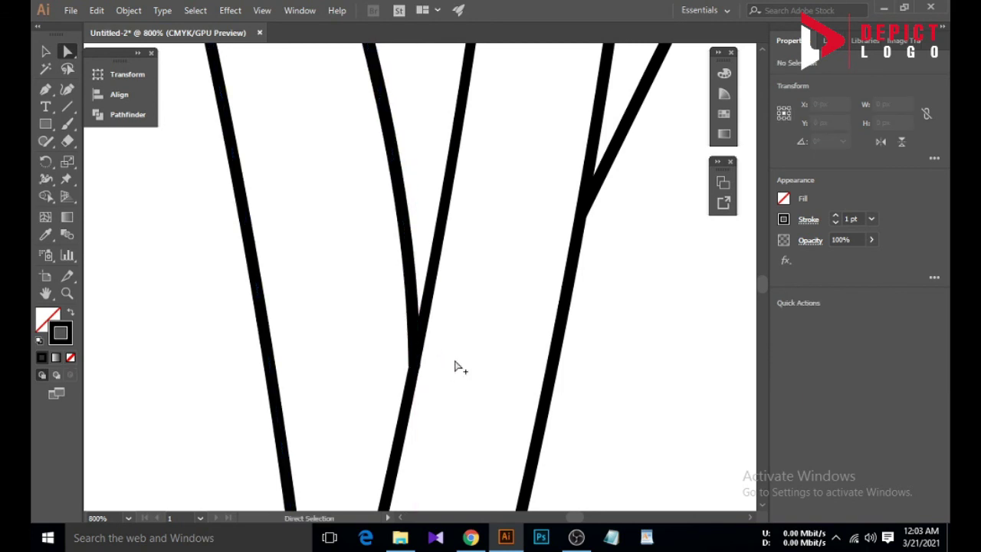
Move the lower end of the right leaf's upper edge onto the main stem's right outline
scroll(457, 366, down, 4)
scroll(508, 177, up, 3)
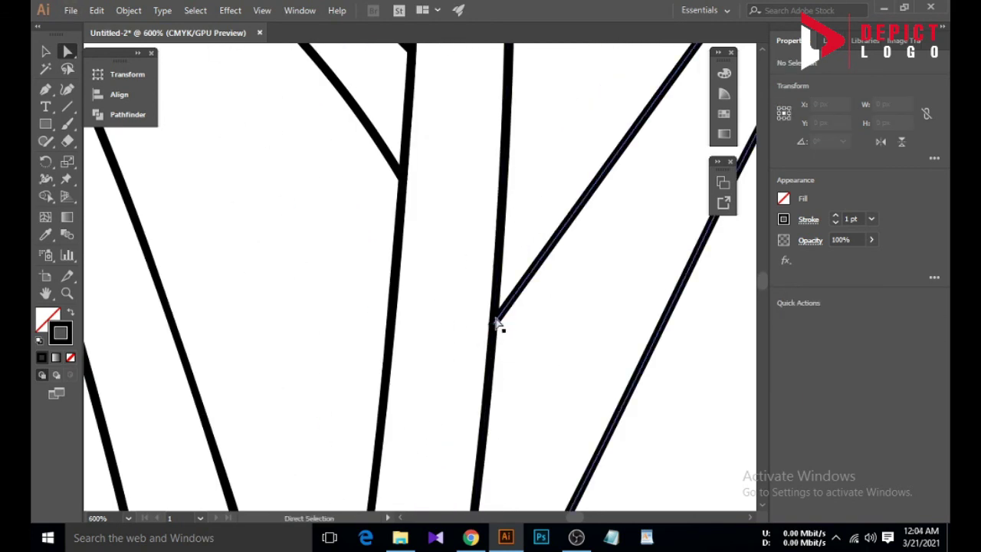
scroll(496, 322, up, 3)
drag(486, 336, 479, 402)
click(459, 344)
scroll(464, 340, down, 7)
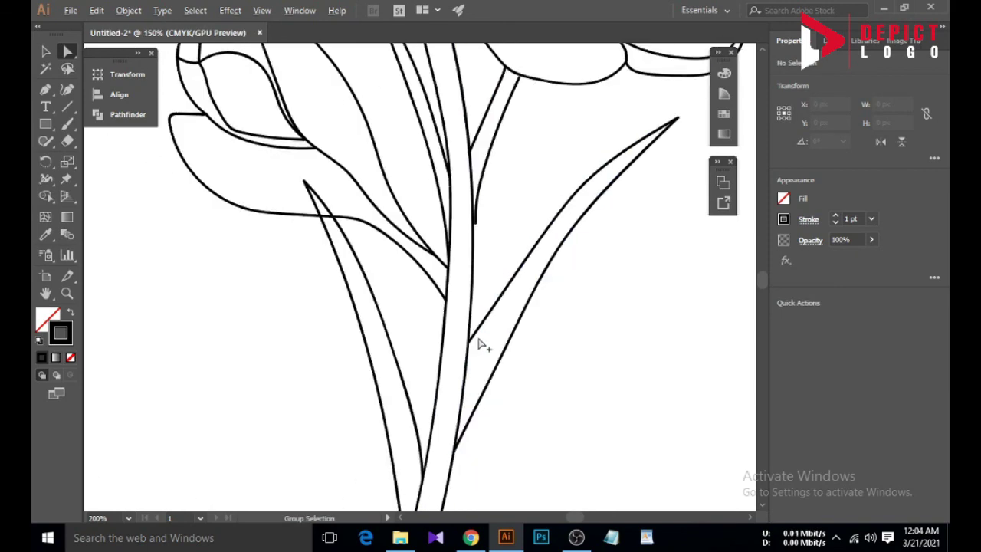
Pull the overshooting lower end of the right flower's stem outline onto the main stem's right outline
scroll(475, 192, up, 3)
drag(478, 281, 470, 286)
click(497, 310)
scroll(496, 308, down, 3)
scroll(484, 205, up, 6)
scroll(484, 210, down, 1)
click(493, 308)
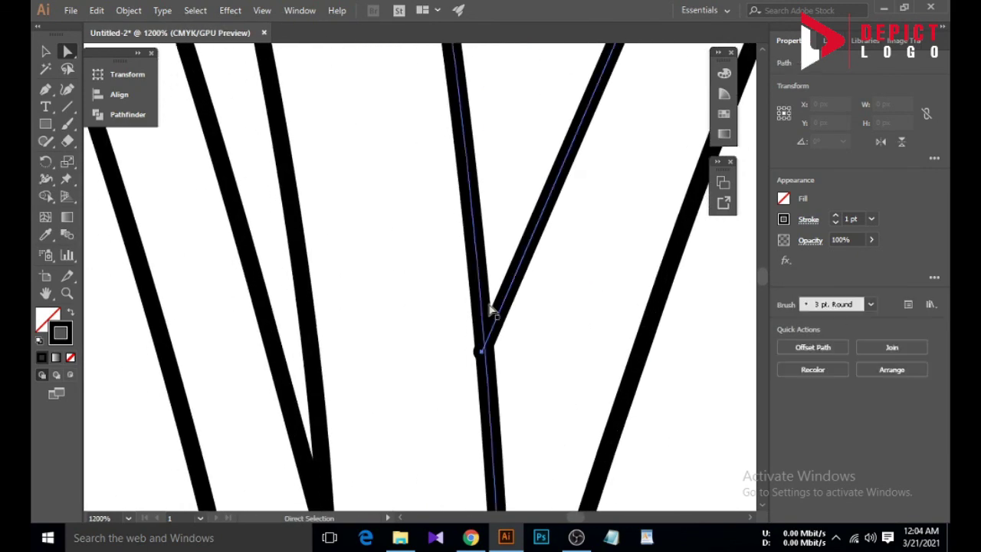
drag(480, 351, 489, 359)
click(509, 351)
Adjust the upper end of the right flower's stem outline to meet the petal's lower edge
scroll(486, 344, down, 4)
scroll(548, 218, up, 3)
drag(556, 222, 557, 207)
click(563, 271)
scroll(527, 273, down, 7)
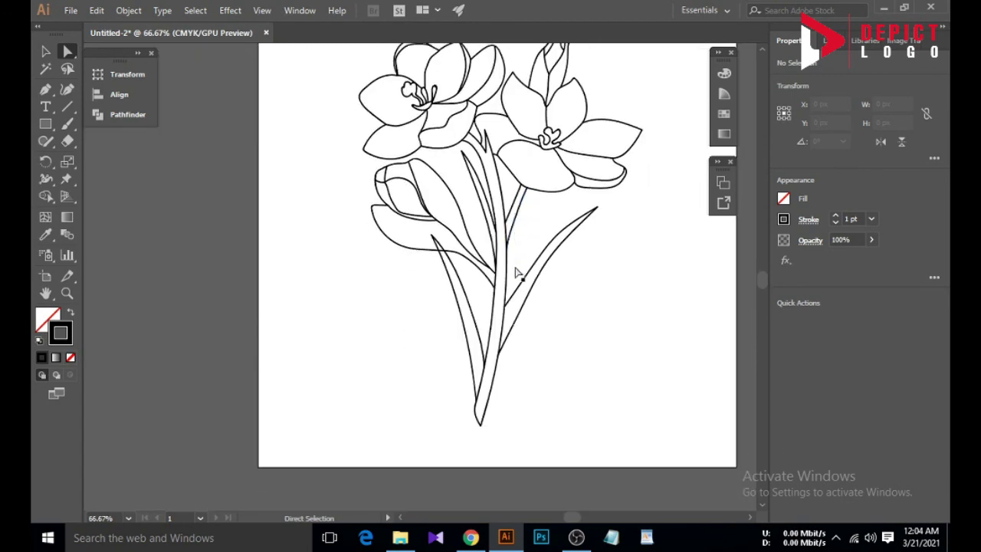
Add an anchor point where the lower-left bud's lowest outline crosses the left leaf and delete it to cut the line there
scroll(478, 263, up, 7)
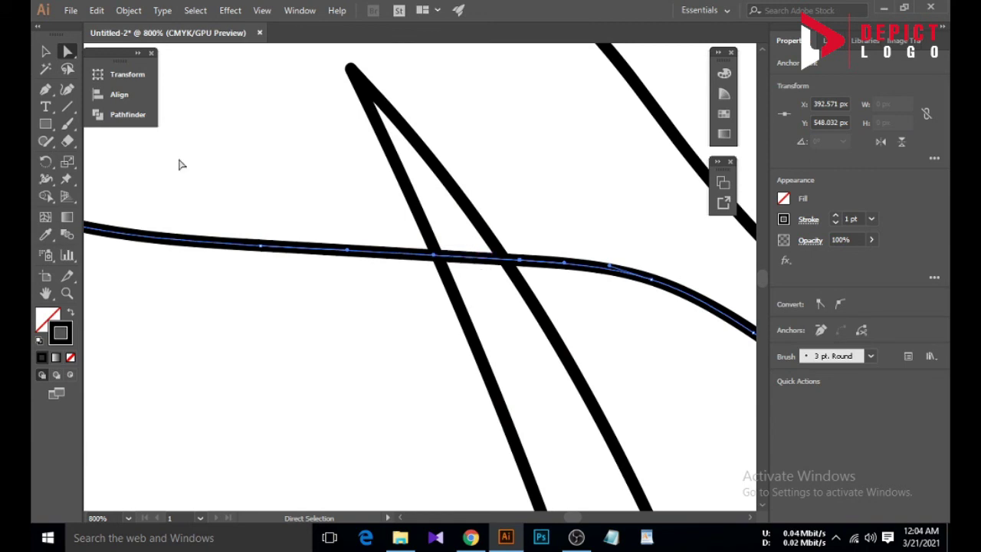
right_click(47, 91)
click(115, 108)
click(475, 258)
click(67, 52)
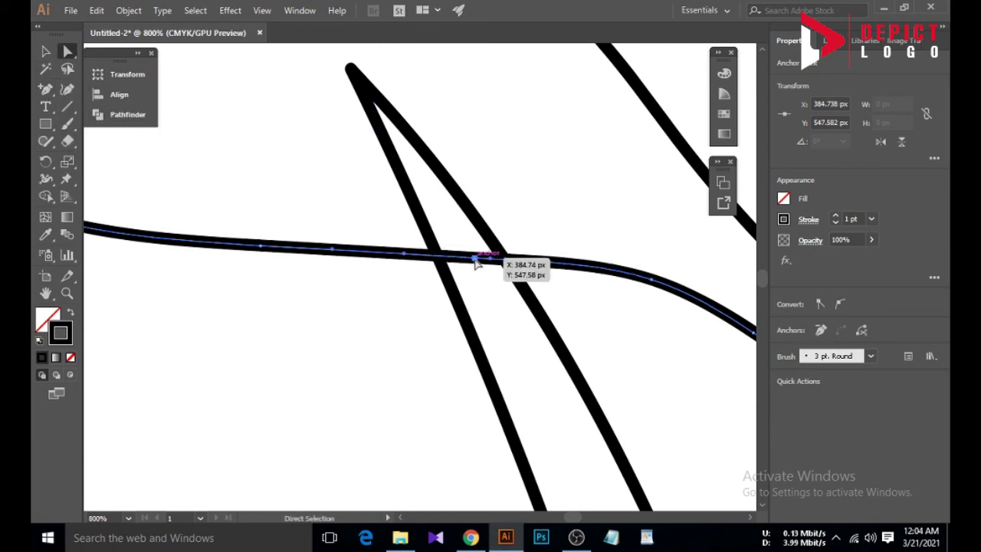
key(Delete)
Pull the cut ends of the bud's lowest outline onto the left leaf's edges
click(260, 246)
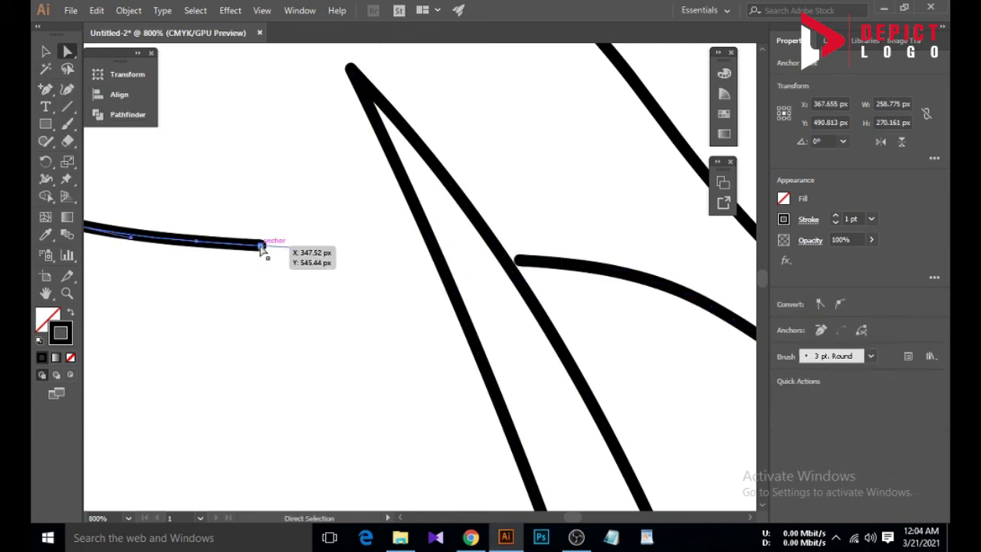
drag(435, 267, 436, 267)
click(408, 297)
scroll(409, 297, down, 4)
scroll(414, 295, up, 7)
drag(422, 337, 386, 348)
click(429, 262)
scroll(429, 263, down, 4)
scroll(338, 280, up, 5)
drag(470, 297, 481, 294)
click(404, 319)
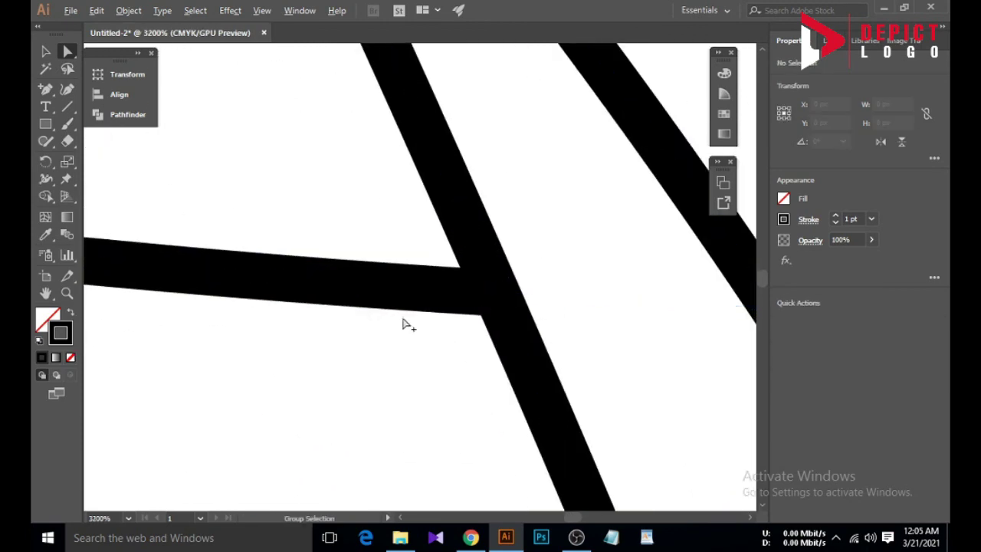
scroll(408, 324, down, 11)
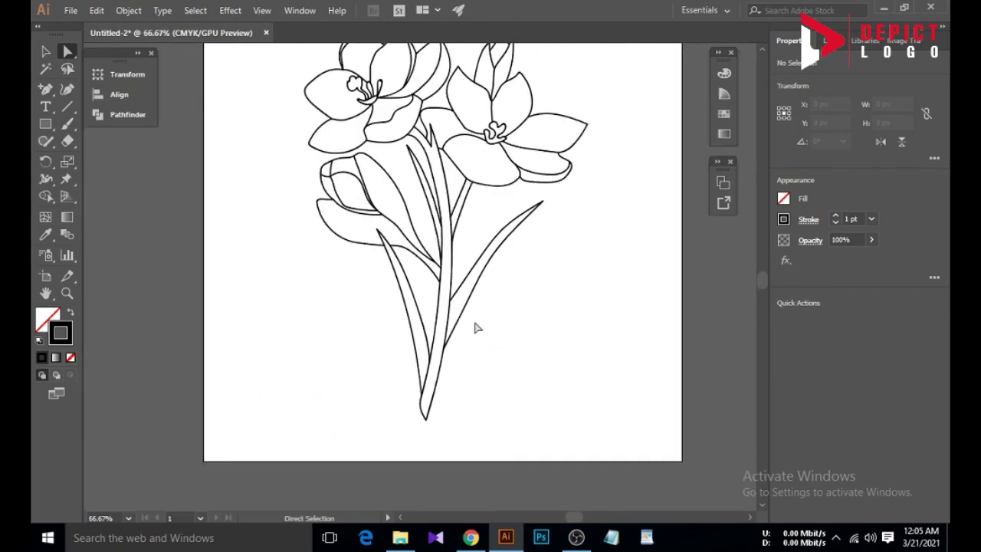
Select the whole bouquet line art and group it
scroll(475, 327, down, 1)
key(v)
drag(570, 396, 571, 398)
right_click(463, 275)
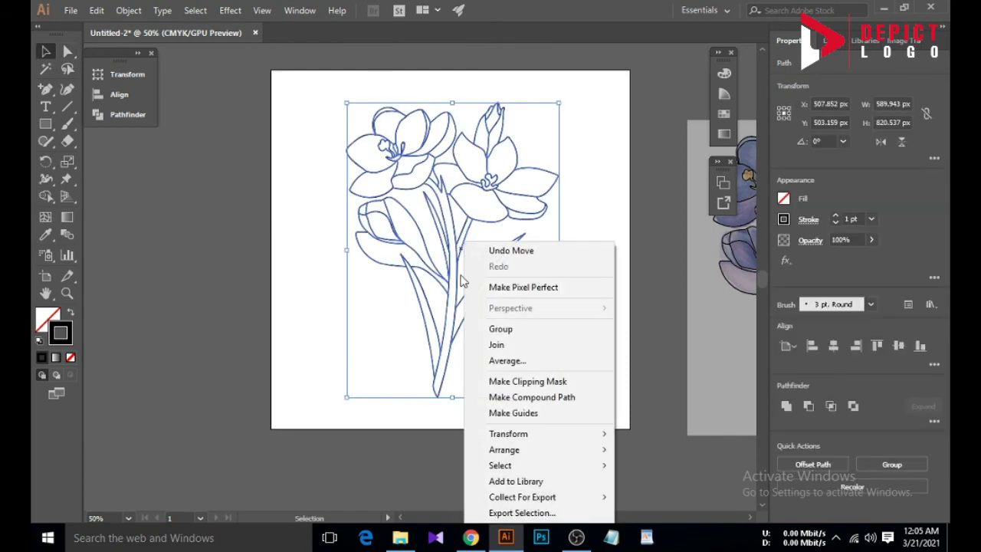
click(497, 333)
Round the sharp corner at the bottom tip of the main stem
click(66, 52)
scroll(427, 418, up, 4)
click(471, 331)
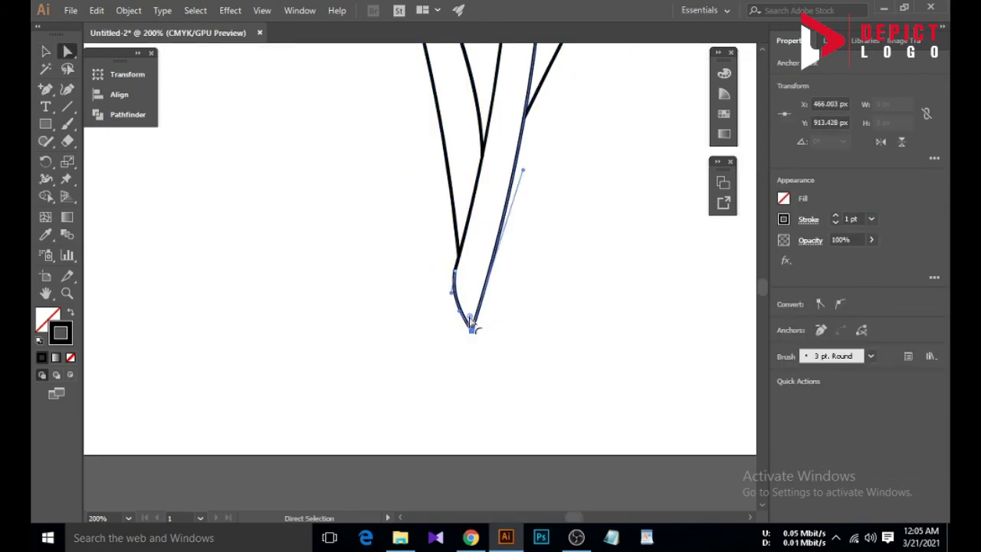
drag(469, 287, 469, 286)
click(449, 352)
scroll(449, 352, down, 4)
Set the bouquet group's stroke weight to 0.7 pt
click(47, 52)
click(449, 226)
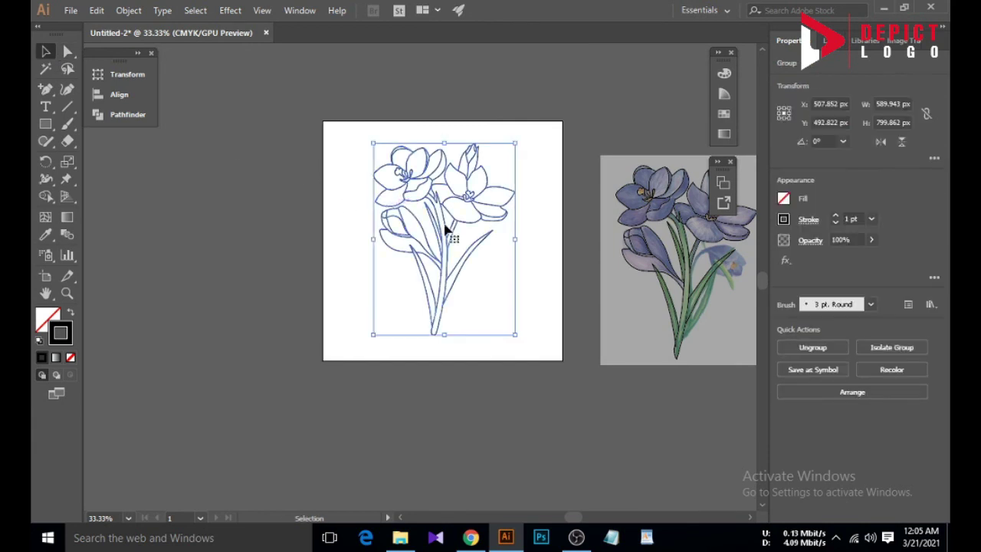
click(870, 219)
click(847, 219)
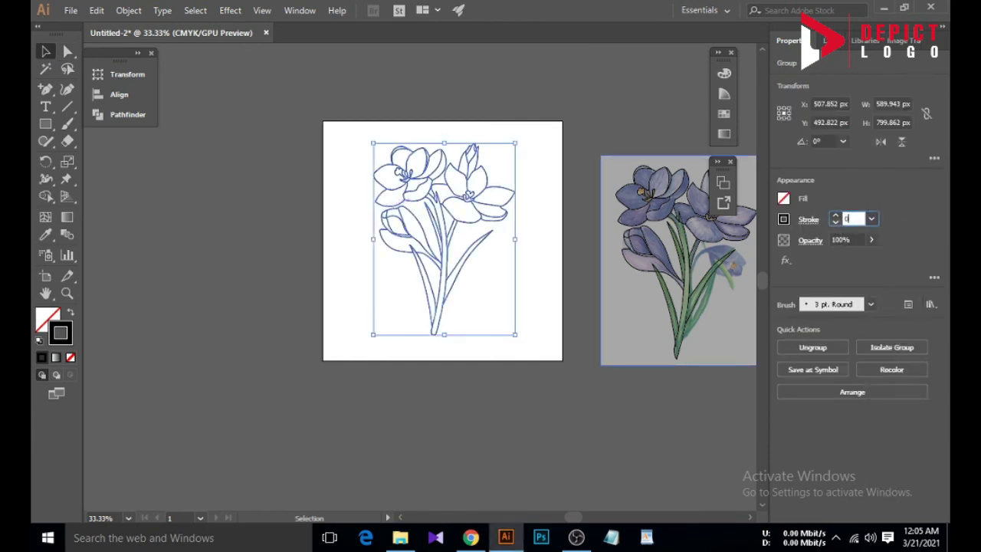
click(566, 276)
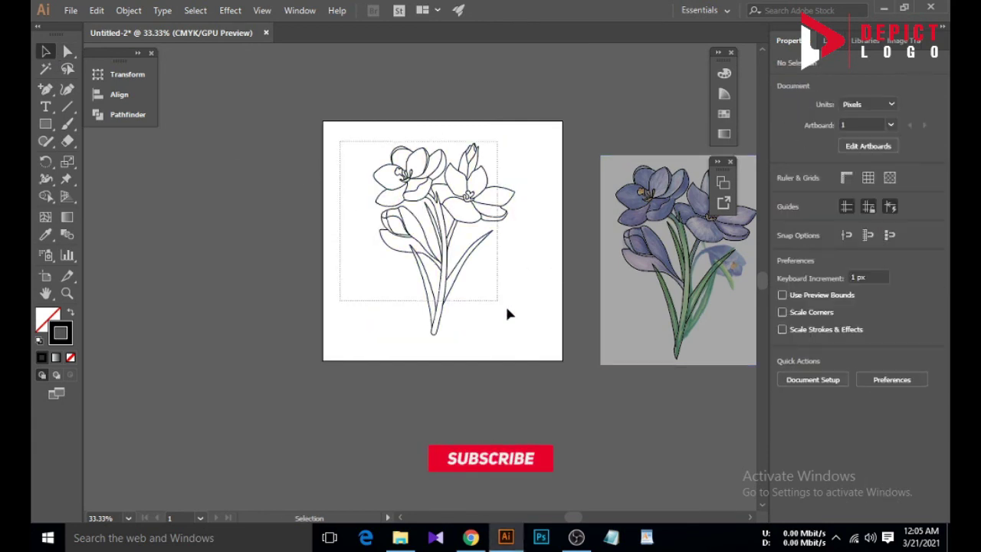
Place a duplicate of the bouquet left of the artboard and delete the watercolor reference image
drag(507, 308, 510, 312)
drag(439, 247, 217, 237)
drag(579, 235, 644, 309)
key(Delete)
Expand the strokes of the artboard's bouquet into black filled shapes
click(442, 230)
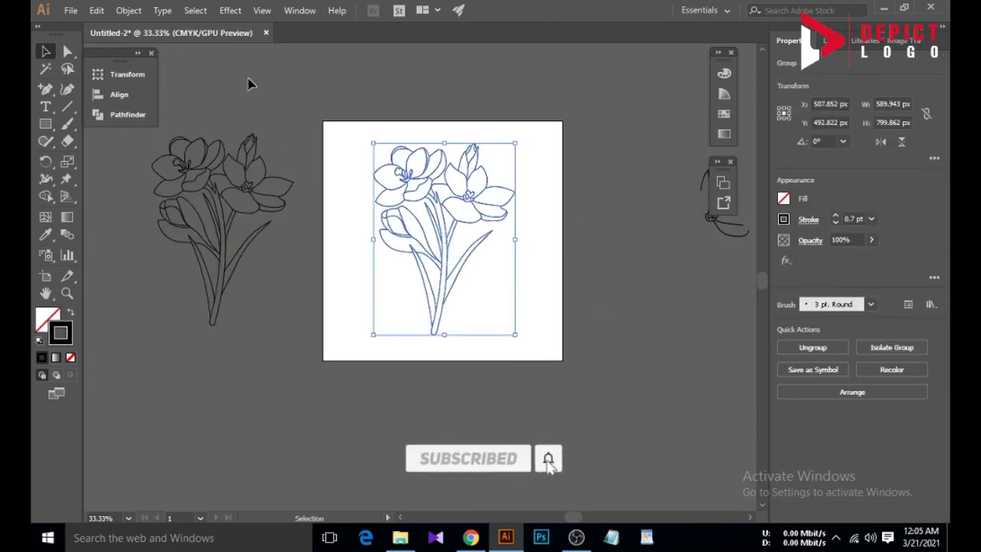
click(134, 16)
click(193, 161)
click(126, 14)
click(128, 13)
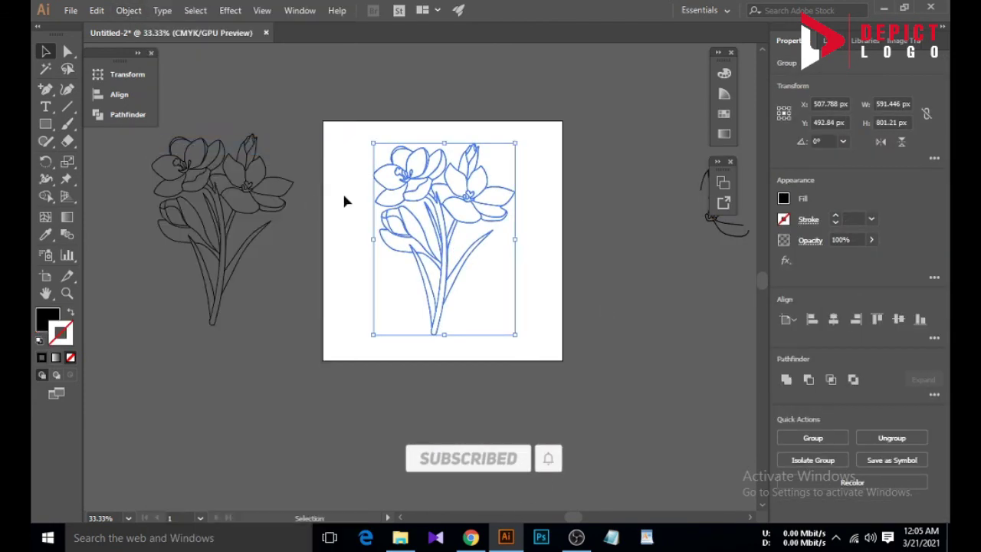
Scale the expanded bouquet down and move it to the upper middle of the artboard
drag(515, 335, 472, 276)
click(494, 295)
drag(448, 243, 453, 254)
click(503, 309)
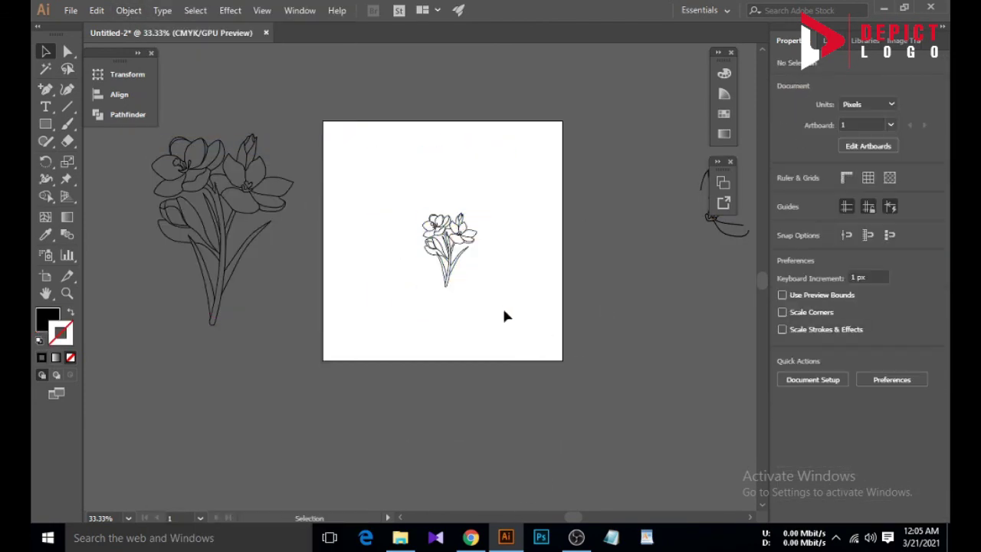
scroll(451, 269, up, 3)
scroll(457, 290, up, 1)
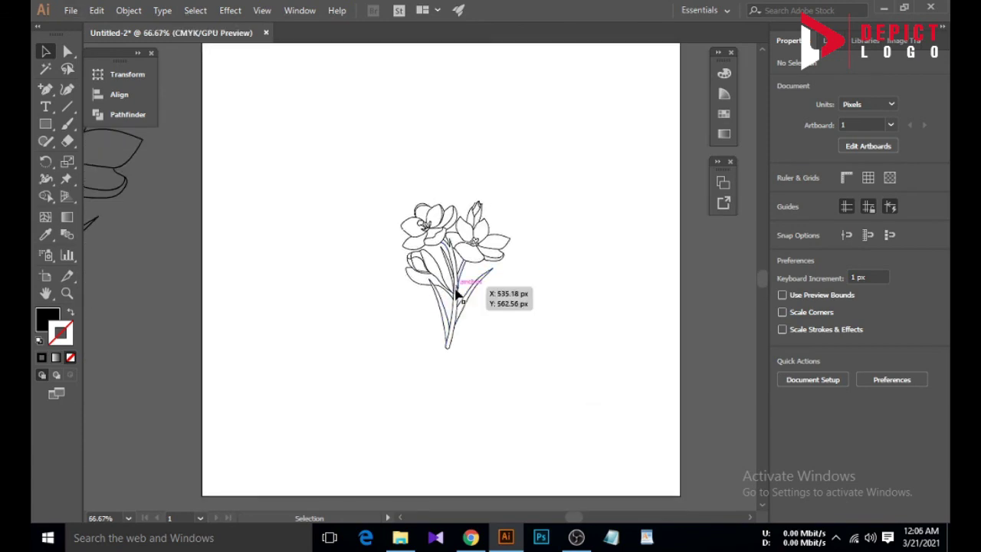
drag(458, 289, 444, 238)
click(510, 328)
Create a three-sided polygon beside the small bouquet with the Polygon tool
right_click(51, 124)
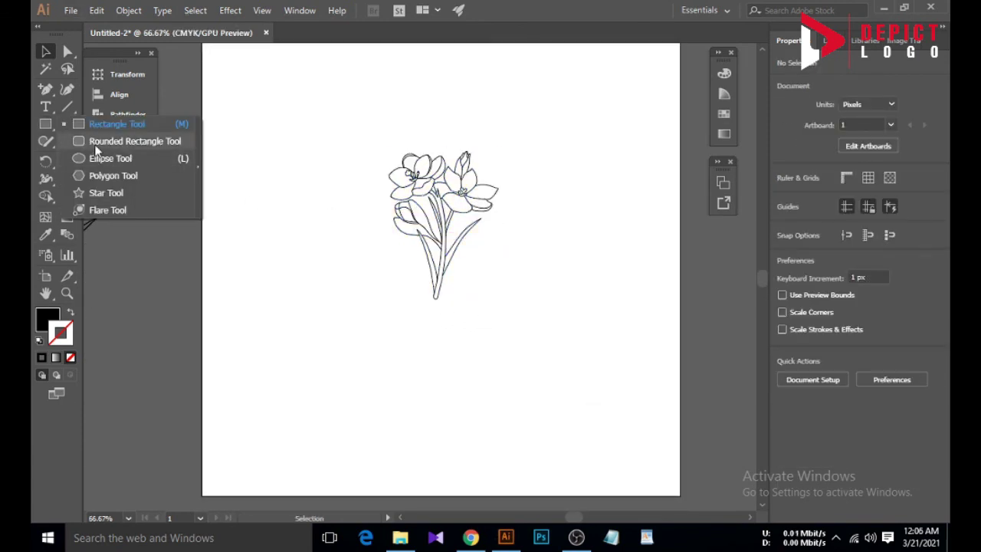
click(100, 176)
click(100, 185)
double_click(475, 265)
key(Return)
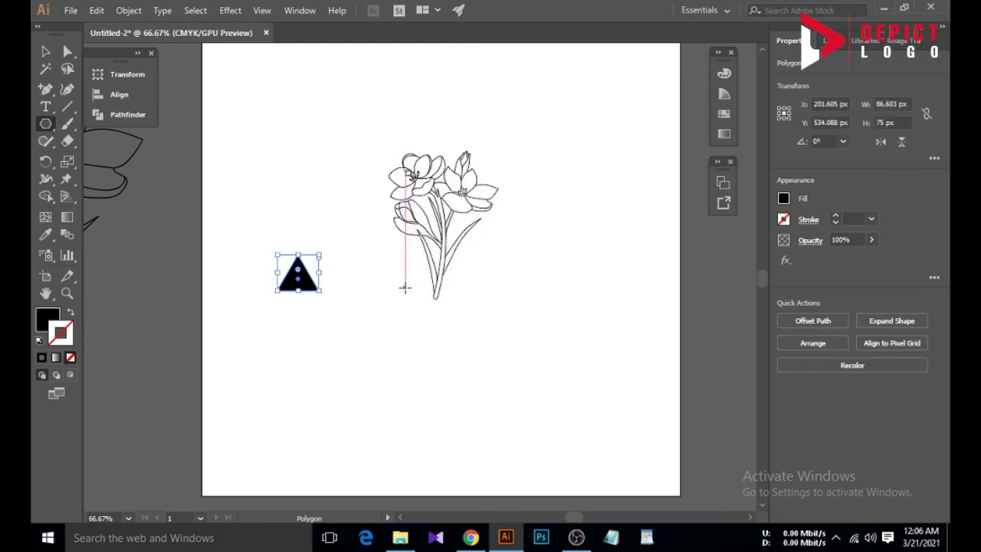
Enlarge the triangle and rotate it 180° so it points downward
key(v)
drag(319, 302, 358, 342)
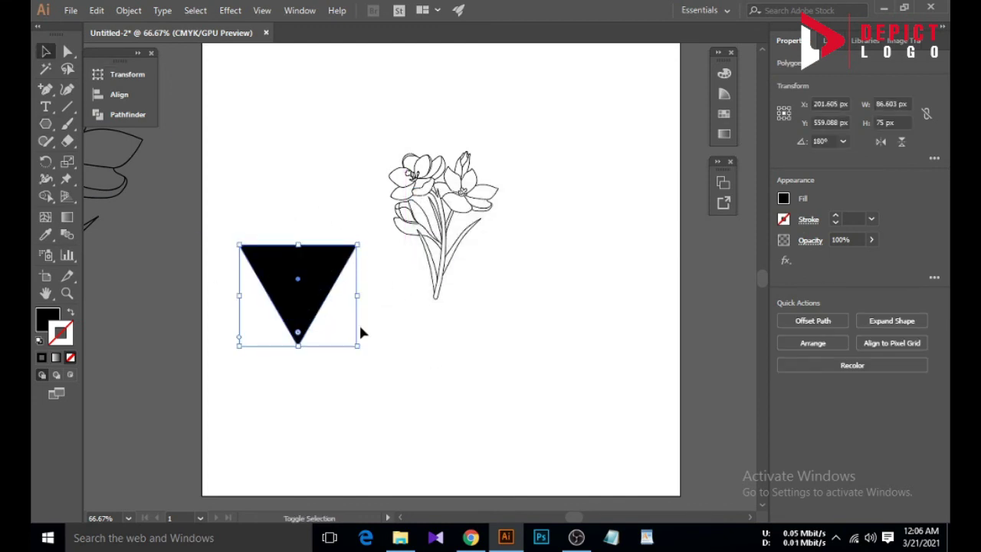
drag(357, 293, 384, 302)
click(387, 320)
Center the triangle over the bouquet and swap its fill for a 1 pt black stroke
drag(315, 283, 453, 251)
mouse_move(454, 251)
mouse_down()
mouse_move(457, 184)
mouse_move(438, 322)
mouse_move(433, 308)
mouse_up()
key(shift+x)
click(319, 368)
key(ctrl+z)
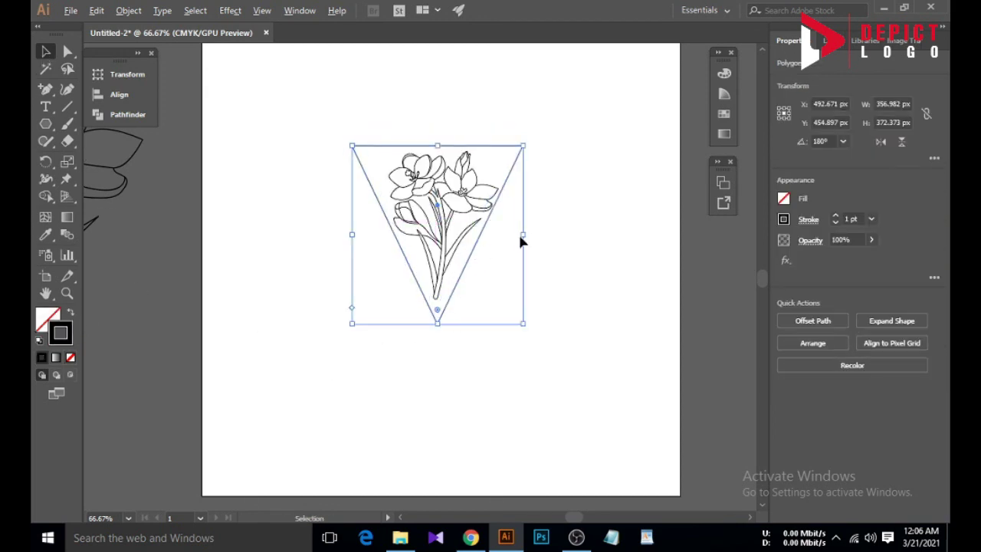
Widen the triangle outline and adjust its placement around the bouquet
drag(523, 234, 540, 236)
click(515, 265)
drag(461, 279, 462, 269)
click(470, 349)
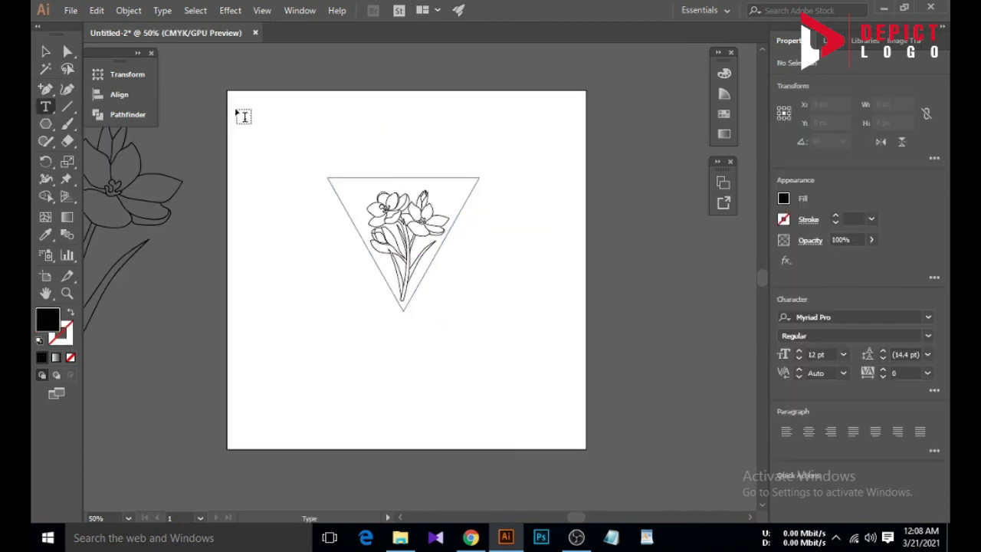
Enter "botanical flowers logo template" and split it into separate "flowers logo template" and "botanical" text lines above and below the triangle
click(253, 112)
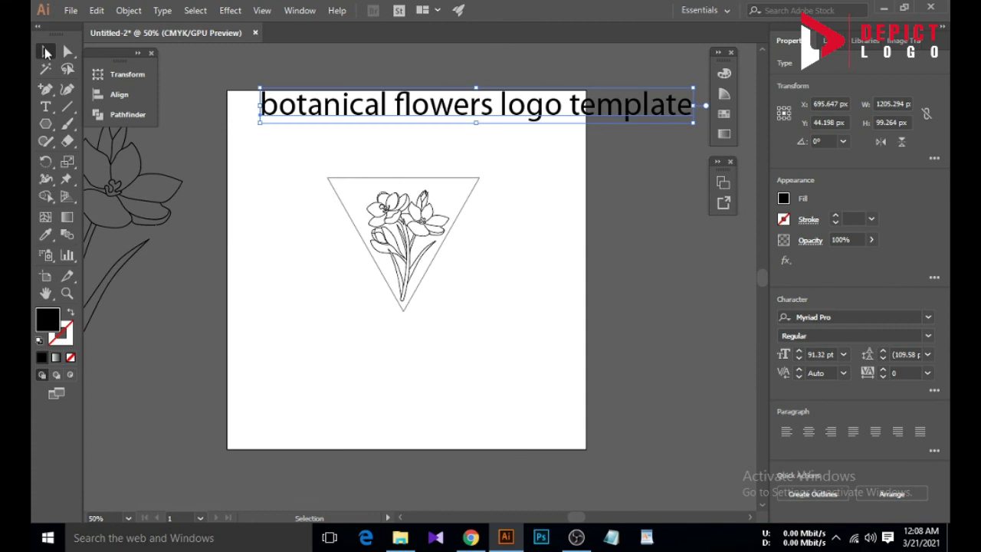
drag(378, 109, 690, 360)
key(t)
key(BackSpace)
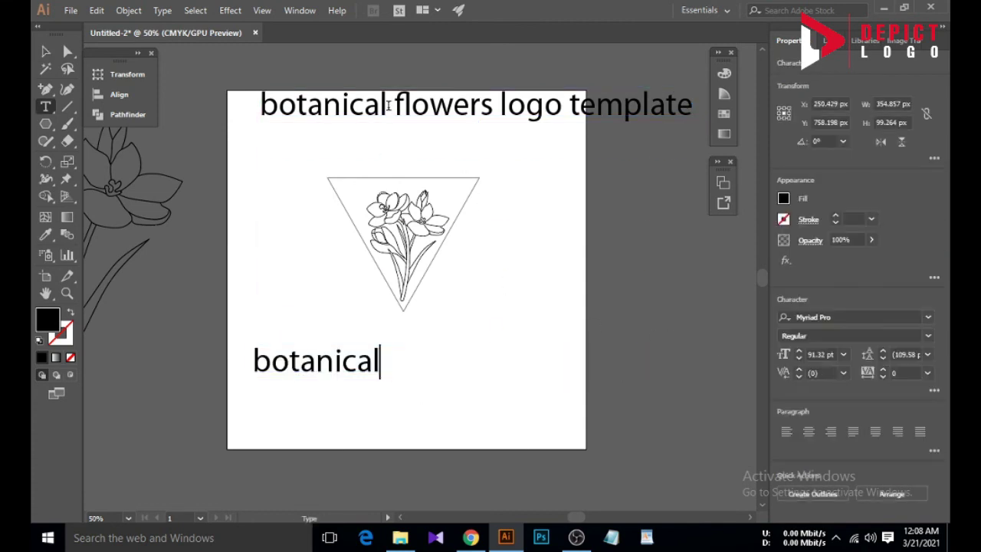
drag(393, 106, 211, 112)
key(BackSpace)
click(46, 51)
Set both text lines in Didot Medium with all caps
click(264, 245)
scroll(313, 312, down, 1)
click(313, 313)
shift+click(368, 61)
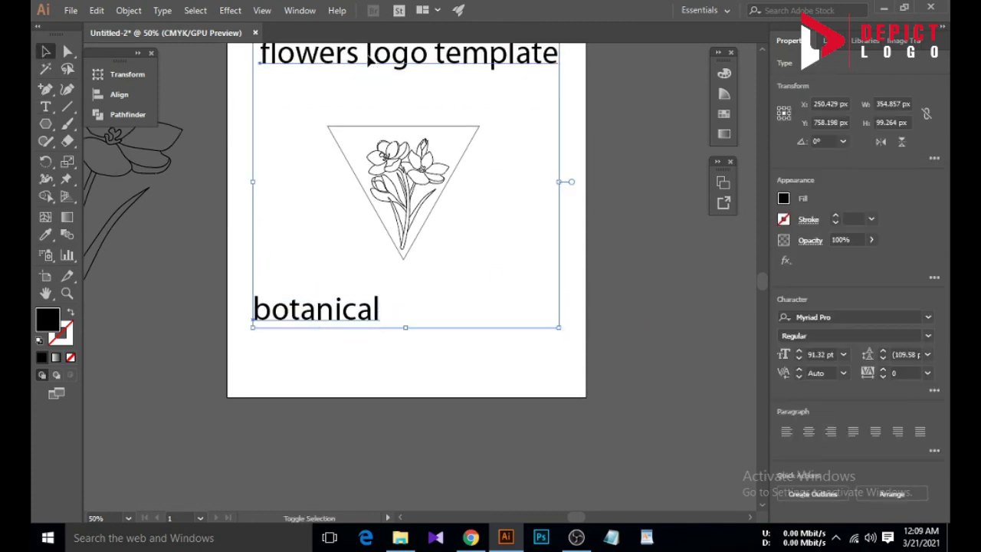
click(928, 316)
click(676, 403)
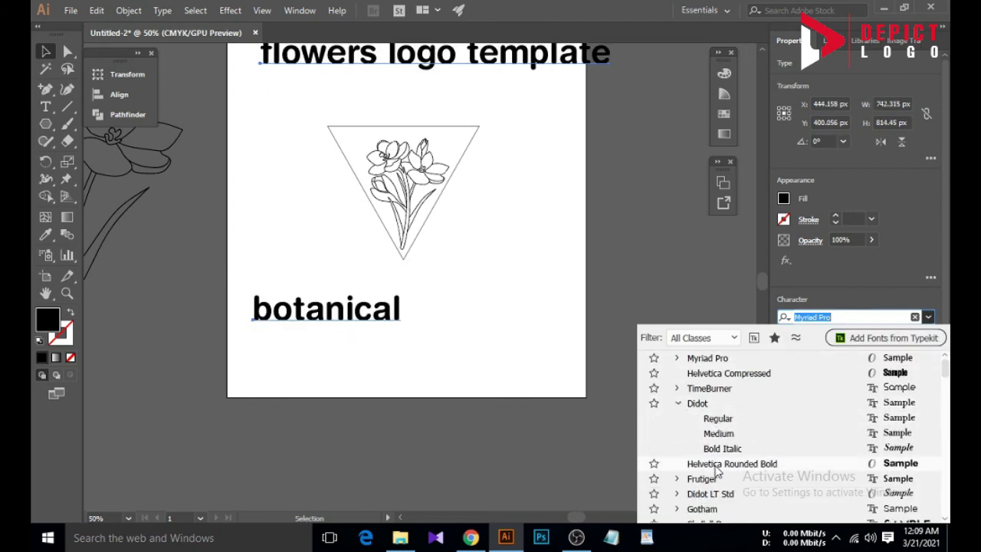
click(718, 433)
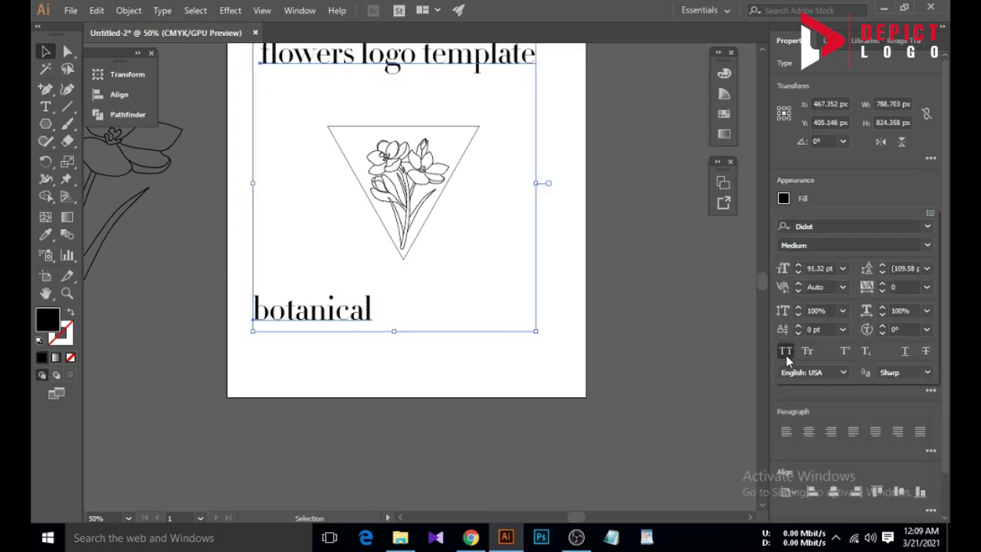
click(787, 356)
click(461, 371)
scroll(459, 373, up, 1)
Set the tracking of the BOTANICAL line to 200
click(421, 382)
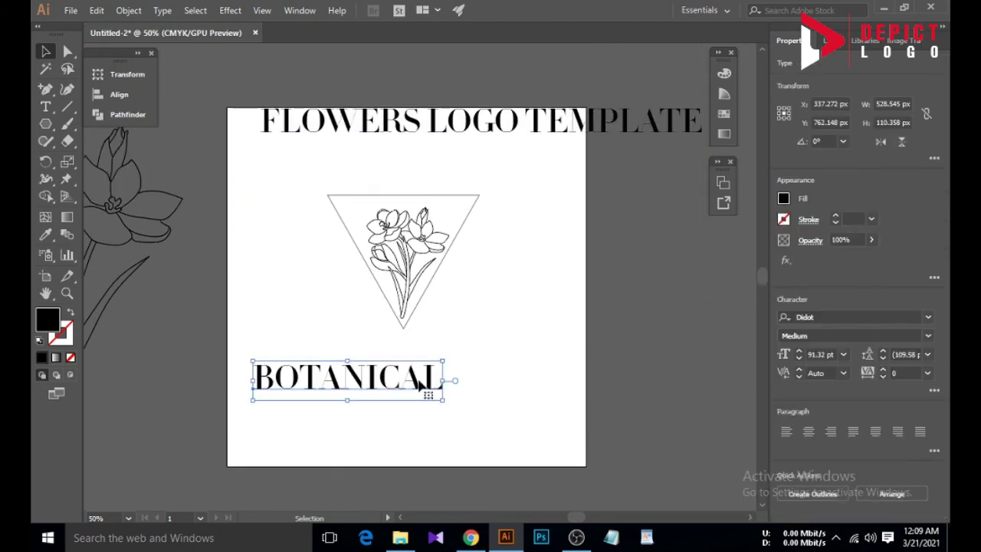
click(927, 374)
click(913, 357)
click(459, 451)
Shrink the BOTANICAL line and place it across the lower part of the triangle
drag(430, 379, 465, 291)
click(490, 349)
drag(535, 312, 441, 307)
click(437, 376)
Set the tracking of the FLOWERS LOGO TEMPLATE line to 200 and shrink it to about 27 pt below the triangle
drag(440, 131, 398, 380)
click(928, 374)
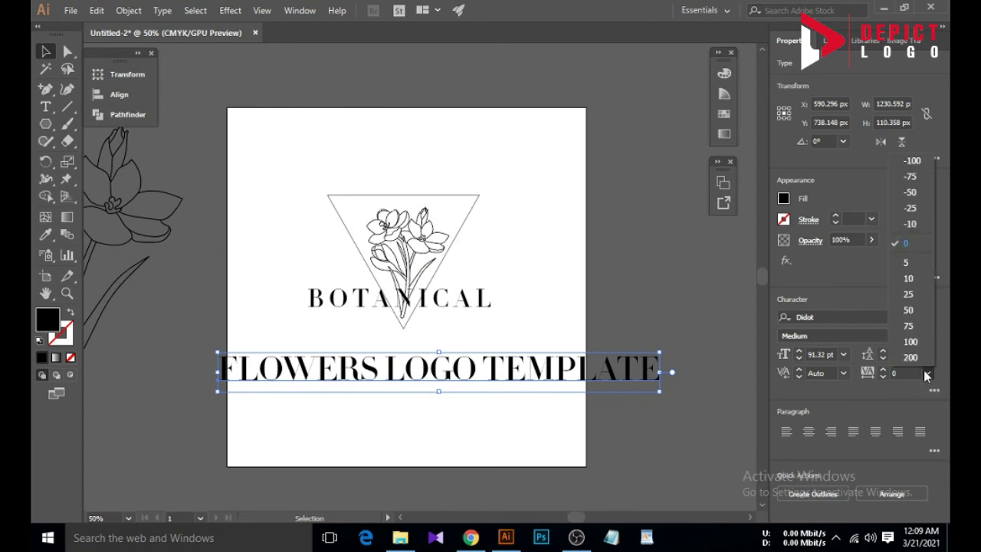
click(910, 357)
drag(219, 391, 421, 381)
click(475, 392)
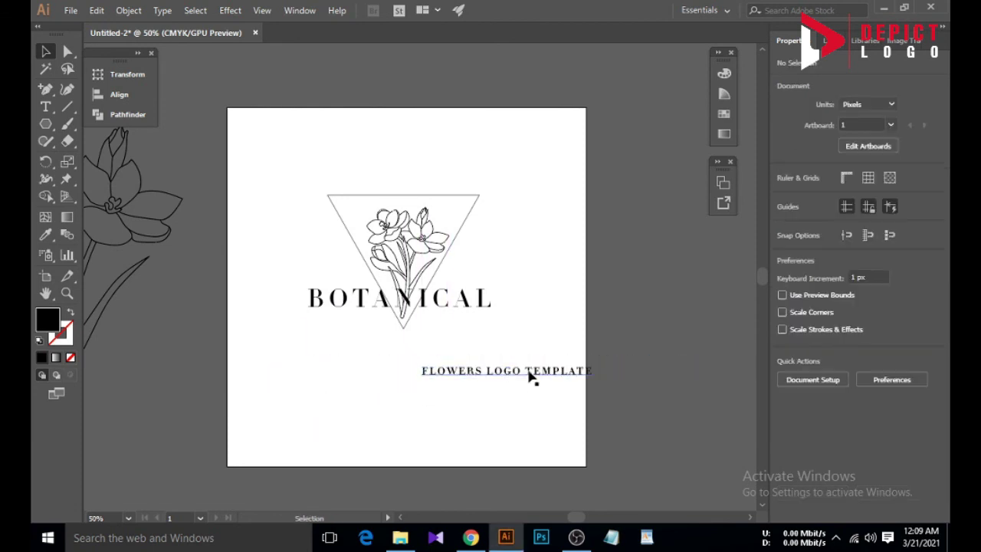
Place FLOWERS LOGO TEMPLATE centered directly beneath BOTANICAL and scale it down to a narrower width
drag(425, 318, 424, 318)
click(425, 341)
scroll(385, 317, up, 2)
click(388, 327)
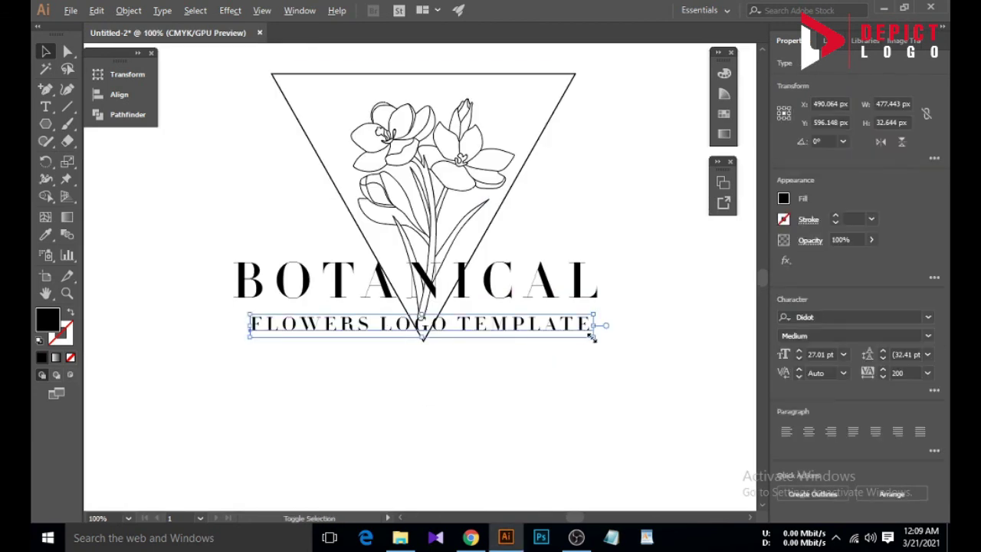
drag(591, 336, 555, 334)
click(457, 360)
drag(457, 331, 457, 316)
click(454, 364)
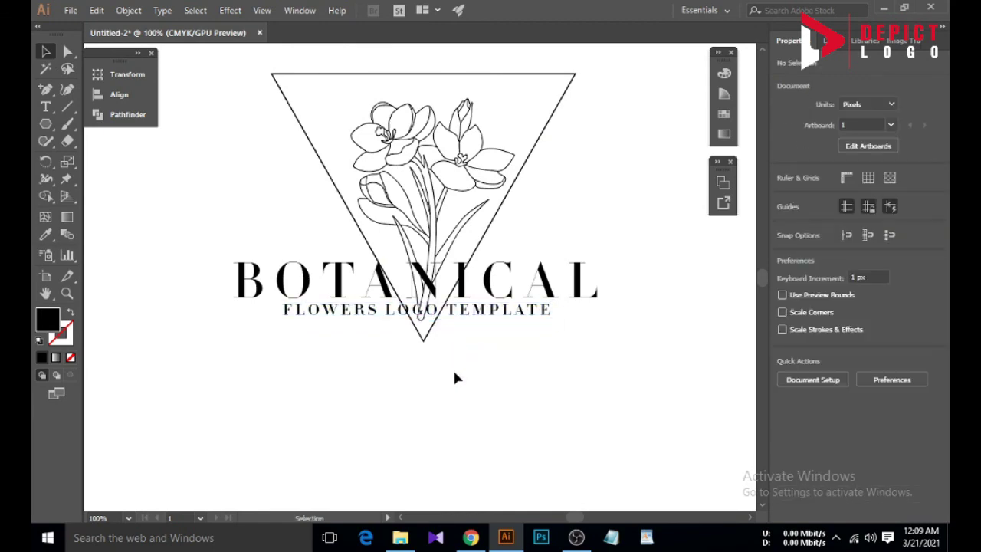
Raise both text lines on the triangle and widen the gap between them
scroll(455, 366, up, 1)
drag(464, 383, 512, 305)
scroll(478, 339, down, 1)
click(487, 371)
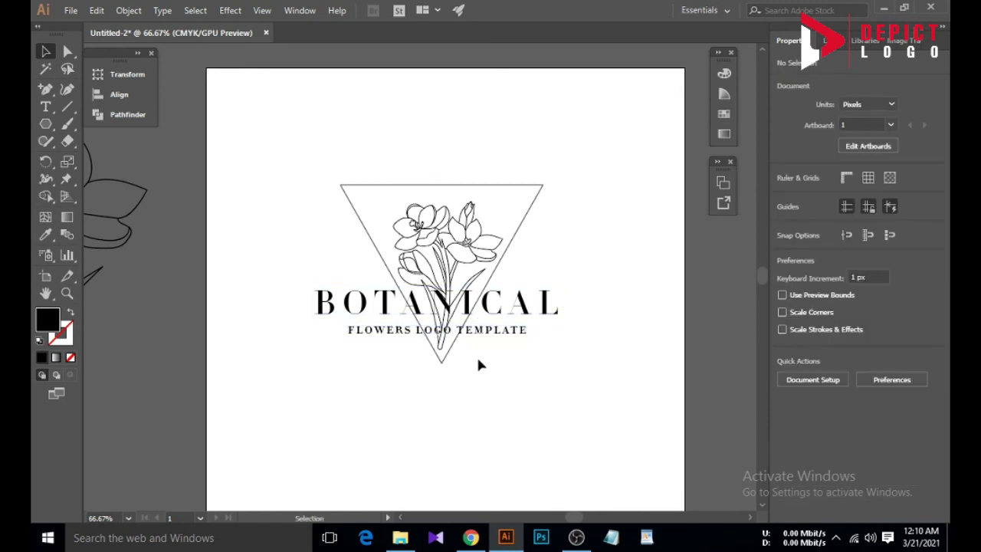
Copy both text lines beneath the spare bouquet left of the artboard and convert the artboard's text to outlines
drag(493, 368, 209, 479)
scroll(454, 330, down, 1)
drag(343, 356, 380, 313)
right_click(380, 314)
click(421, 137)
click(400, 359)
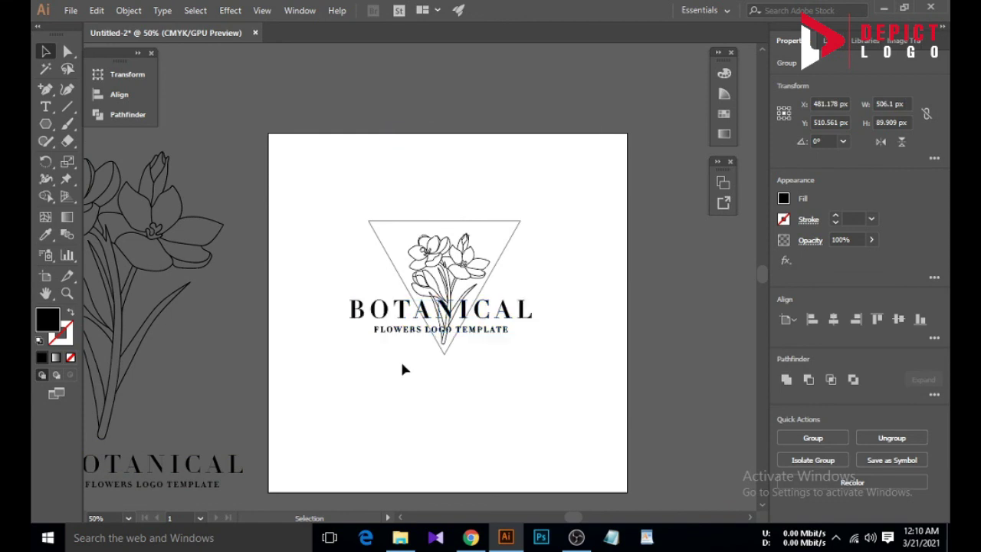
Center both outlined text lines horizontally on the triangle and flower bouquet
drag(505, 339, 511, 315)
click(384, 365)
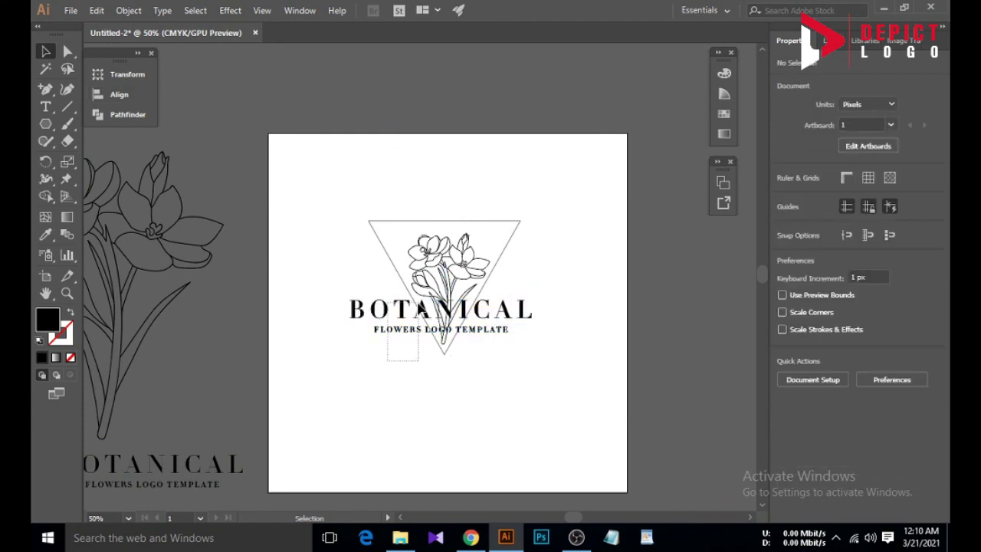
drag(418, 303, 421, 300)
click(119, 94)
click(198, 103)
click(119, 94)
click(455, 367)
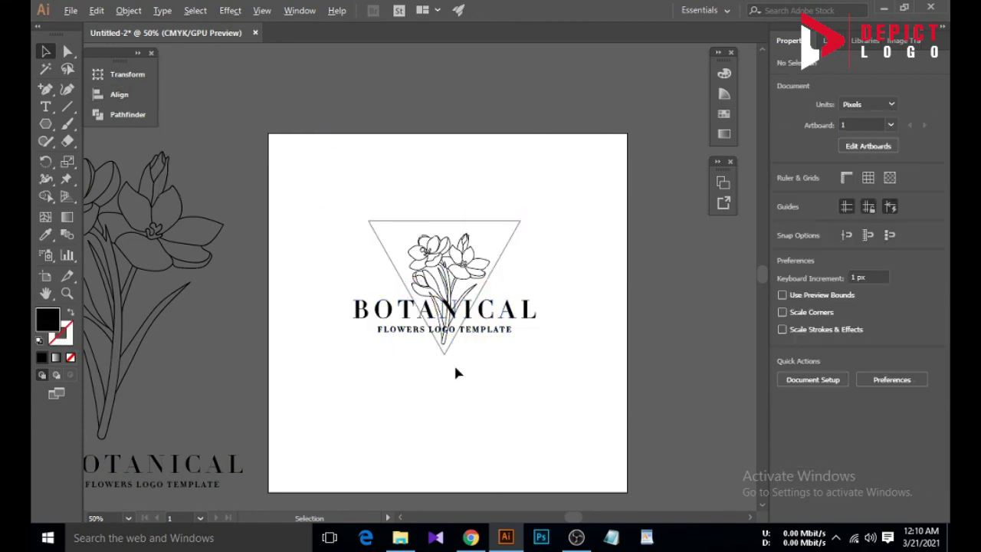
Draw a filled rectangle about 529 px wide across the triangle, covering both text lines
scroll(456, 373, up, 1)
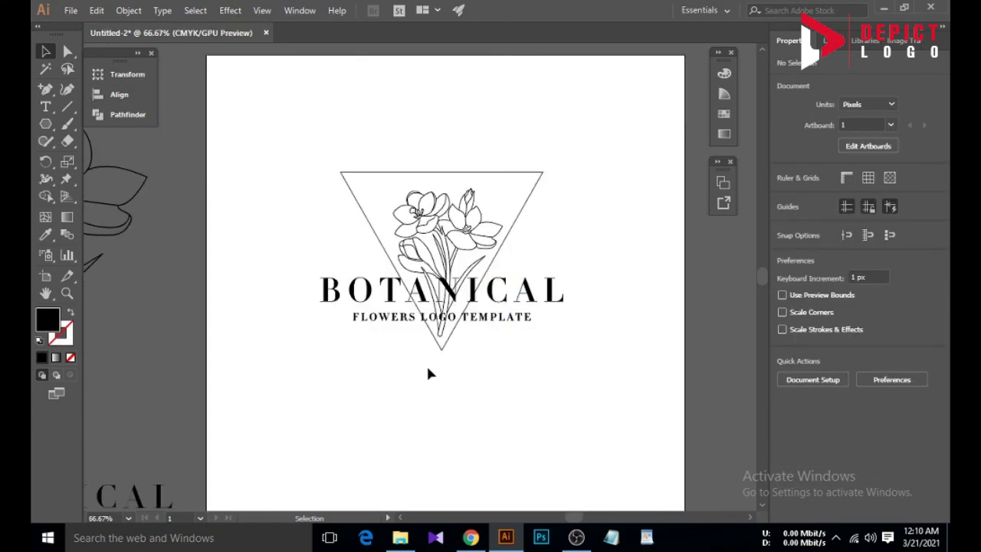
click(70, 105)
drag(48, 125, 93, 125)
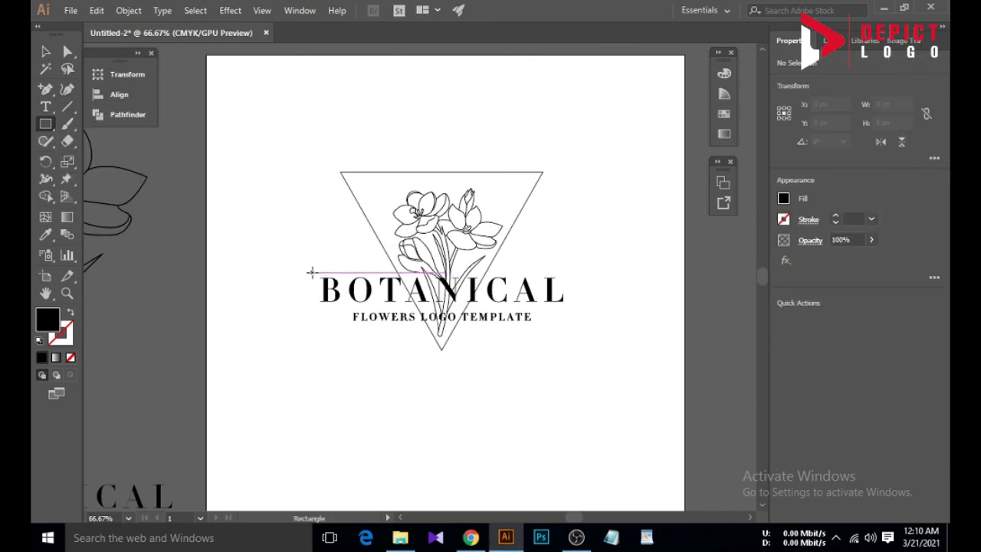
drag(311, 272, 566, 323)
key(v)
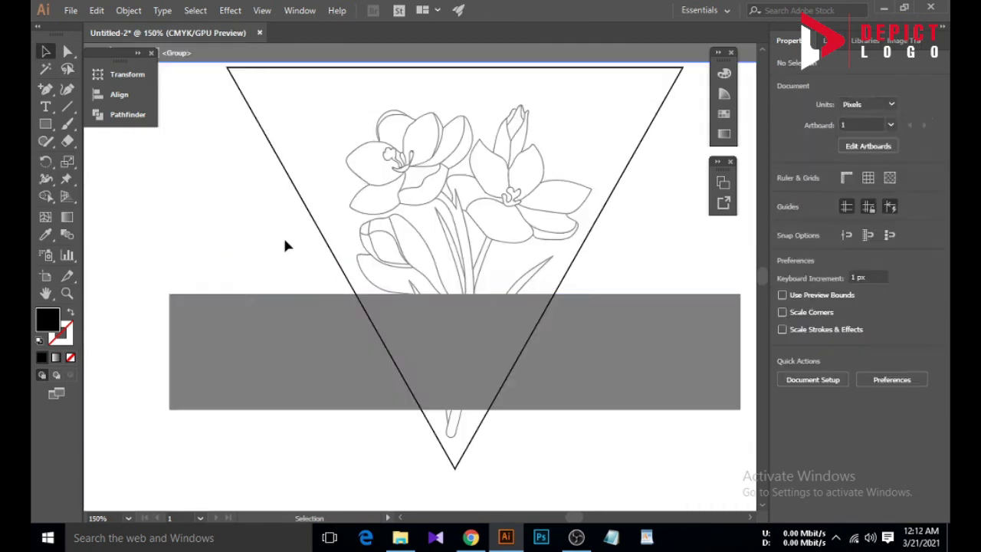
Select the rectangle, triangle and bouquet, and remove the band across them behind the text with Shape Builder
shift+click(332, 258)
shift+click(390, 224)
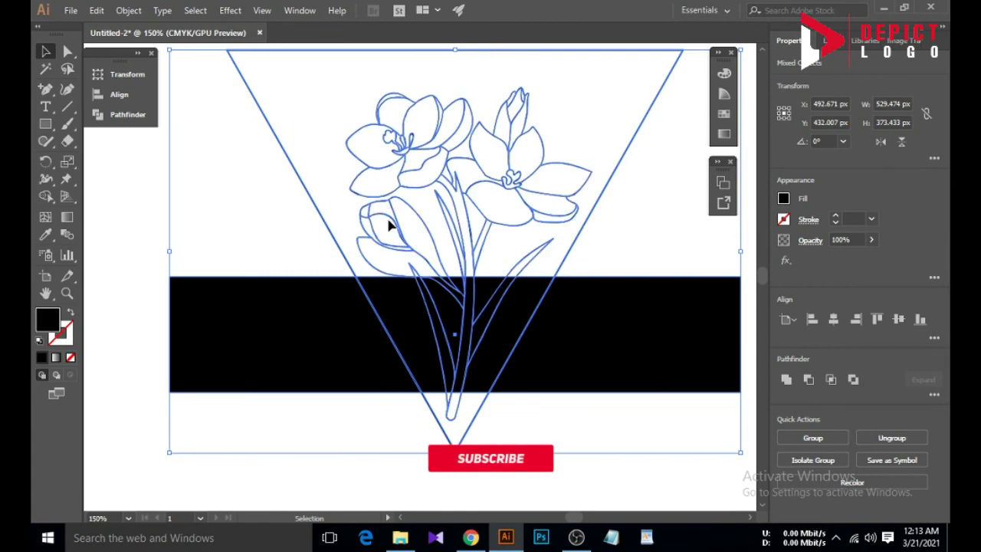
click(46, 198)
drag(342, 316, 567, 342)
scroll(472, 317, up, 3)
alt+click(500, 249)
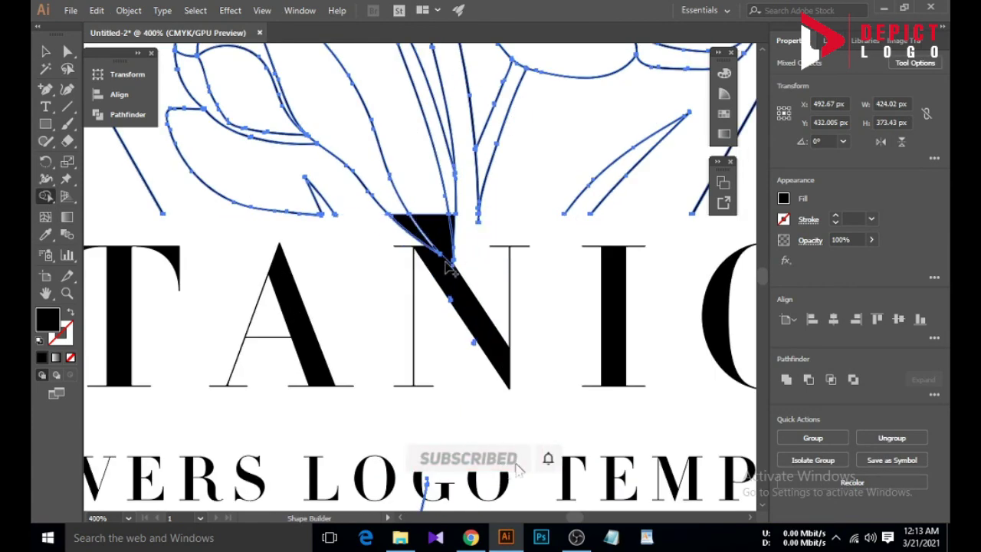
Remove the leftover rectangle and stem pieces around the letter N of BOTANICAL with Shape Builder
alt+click(447, 247)
scroll(459, 256, up, 3)
alt+click(440, 255)
alt+click(395, 253)
alt+click(434, 394)
scroll(429, 404, down, 2)
alt+click(496, 431)
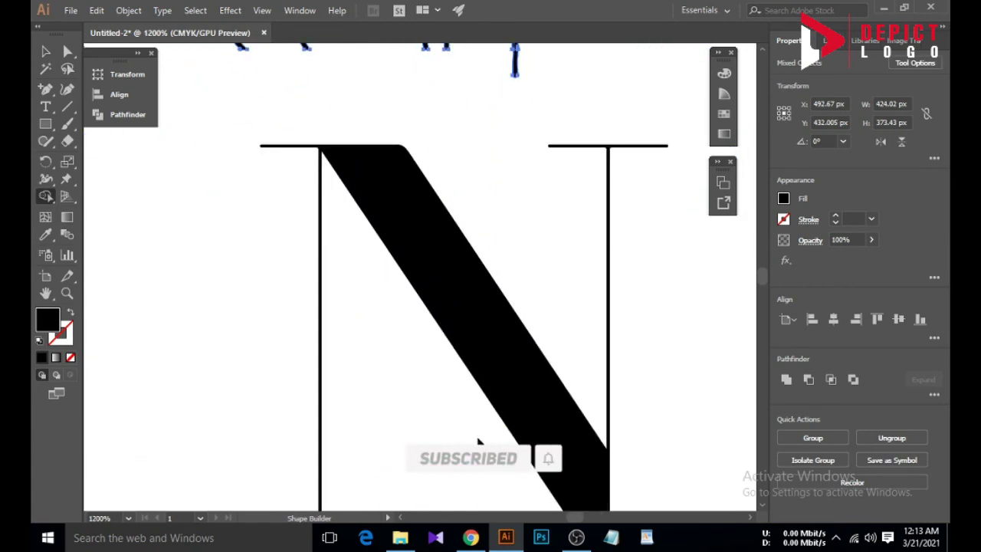
Remove the remaining stem fragments around the word LOGO with Shape Builder and deselect the artwork
scroll(484, 414, down, 3)
scroll(429, 452, down, 2)
scroll(409, 462, up, 3)
alt+click(526, 275)
alt+click(429, 361)
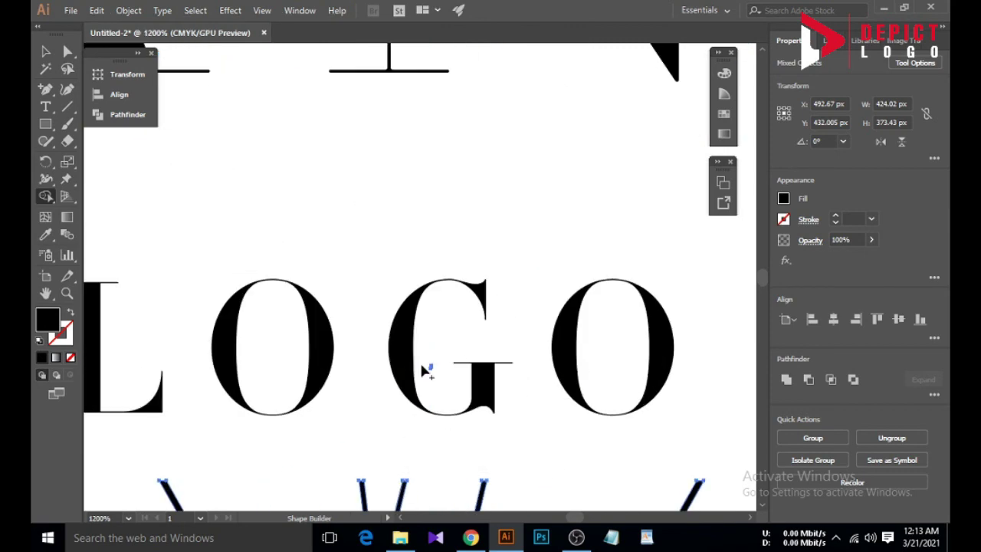
scroll(421, 362, down, 5)
scroll(422, 363, down, 1)
scroll(346, 400, down, 1)
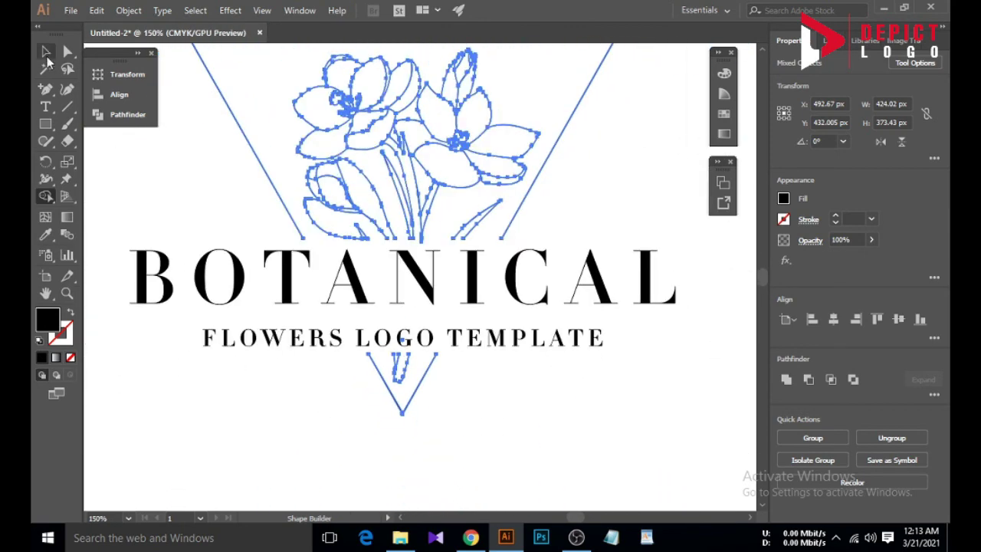
click(46, 53)
click(467, 356)
scroll(463, 357, down, 2)
scroll(457, 360, down, 1)
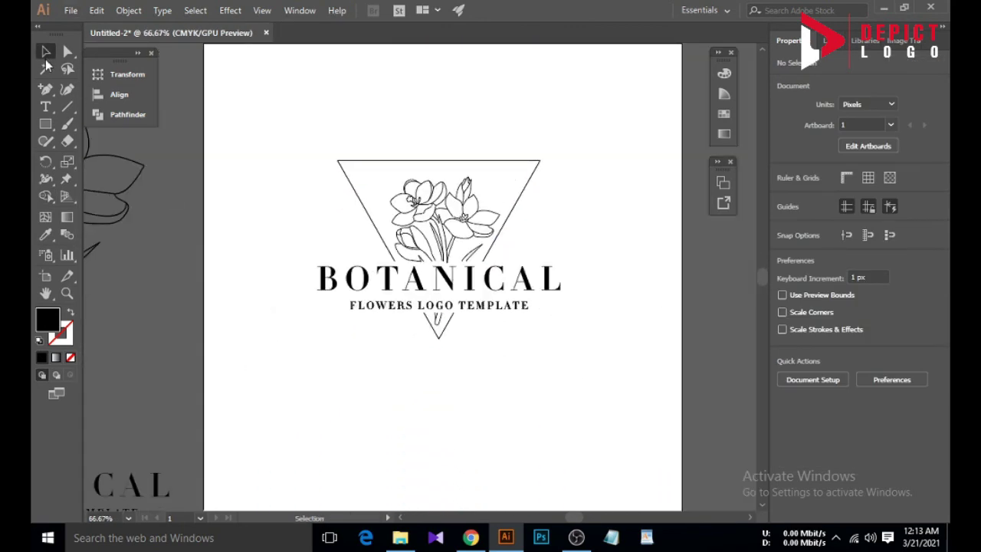
Group the triangle, the bouquet and both text lines into one logo
drag(285, 127, 460, 288)
right_click(449, 294)
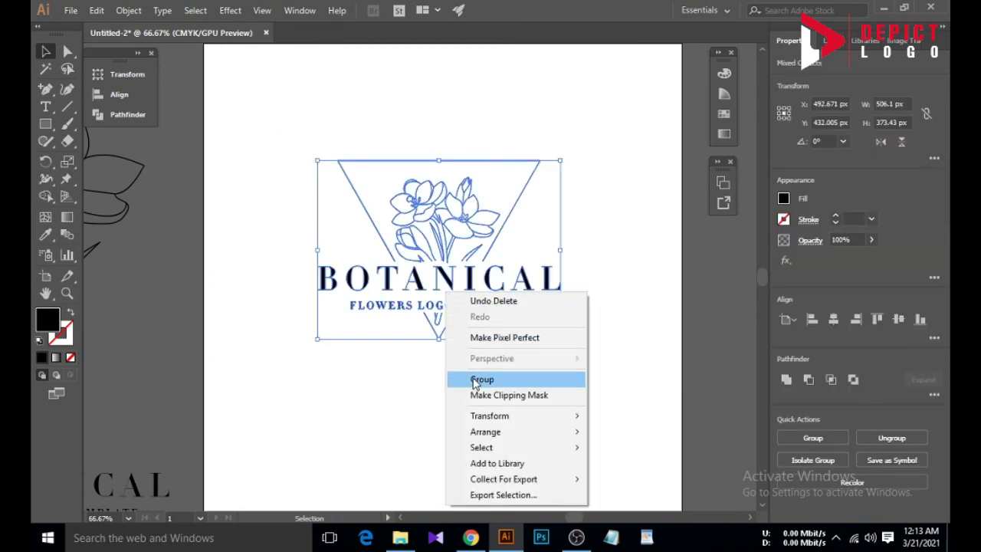
click(476, 381)
click(476, 380)
click(448, 301)
Try to scale down the grouped logo and undo the resizing
drag(560, 339, 478, 328)
click(477, 330)
key(ctrl+z)
scroll(467, 312, down, 3)
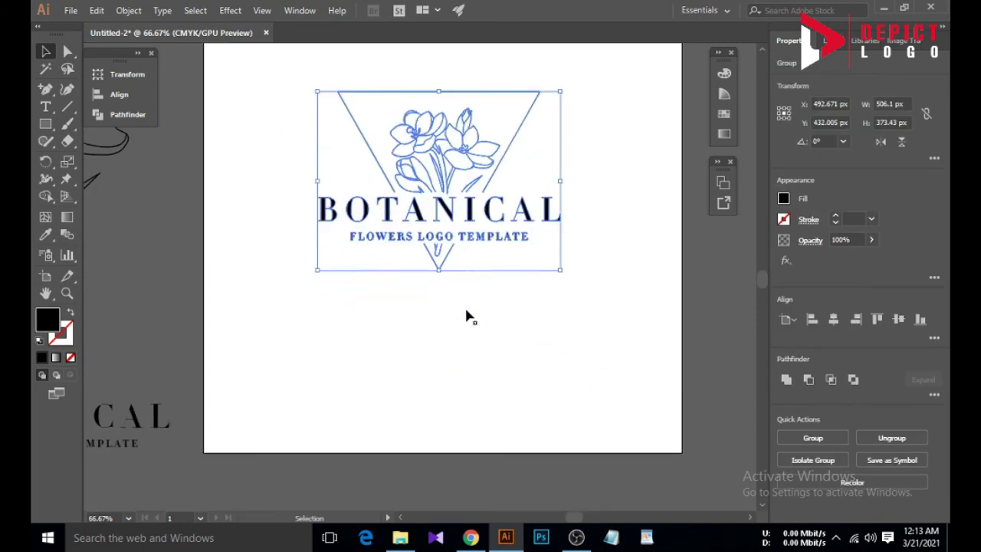
click(464, 309)
scroll(463, 305, up, 3)
click(456, 288)
click(446, 368)
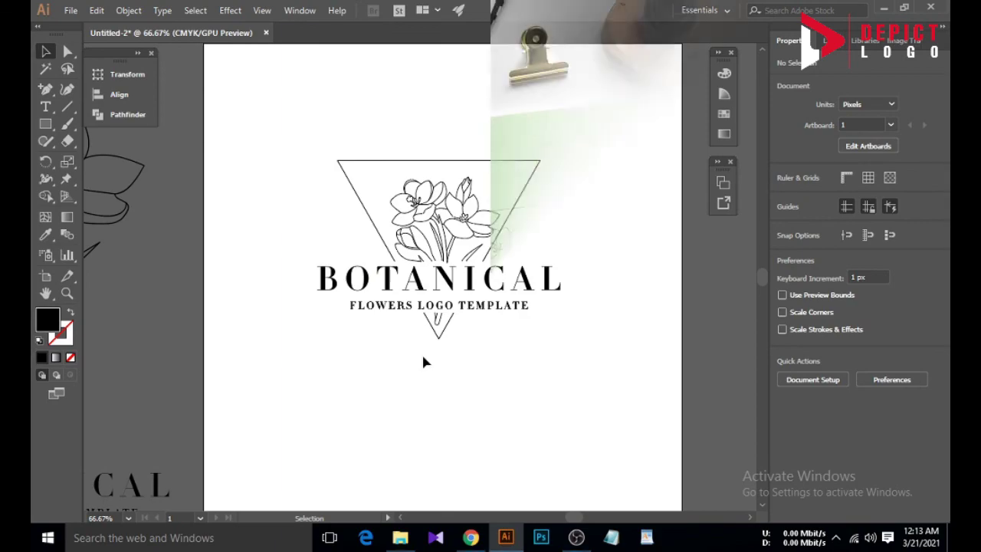